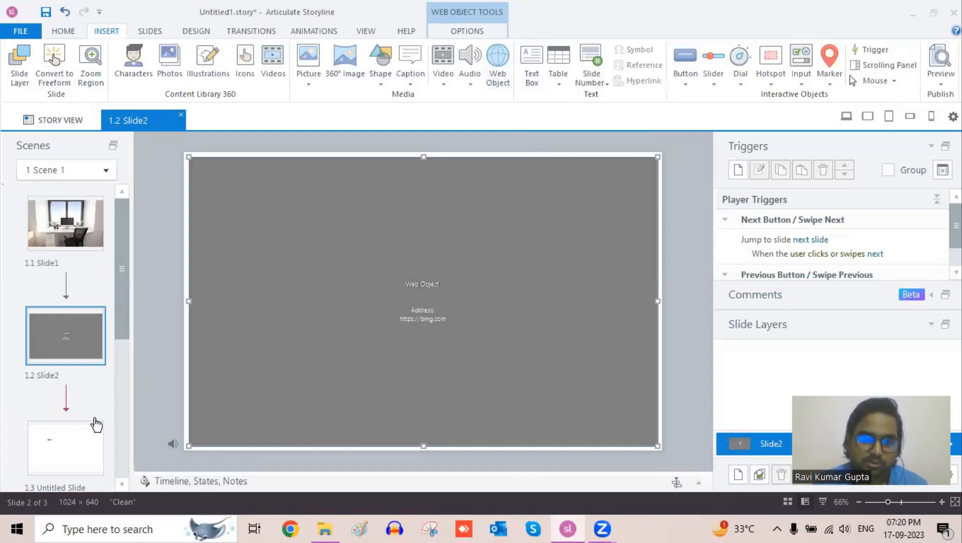
Step: Rename the third slide as Slide3 and delete its "Slide 2" text box
click(82, 444)
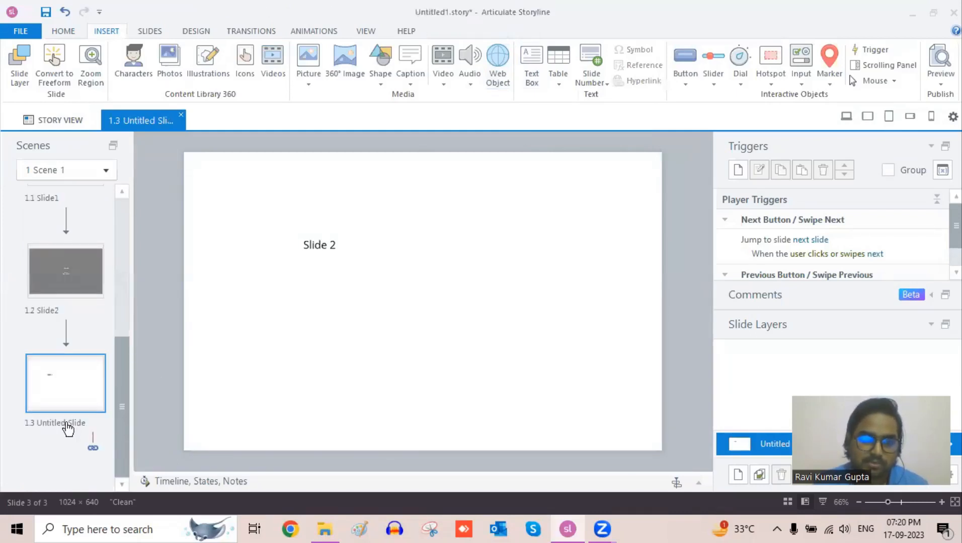
double_click(68, 424)
text(Slide3)
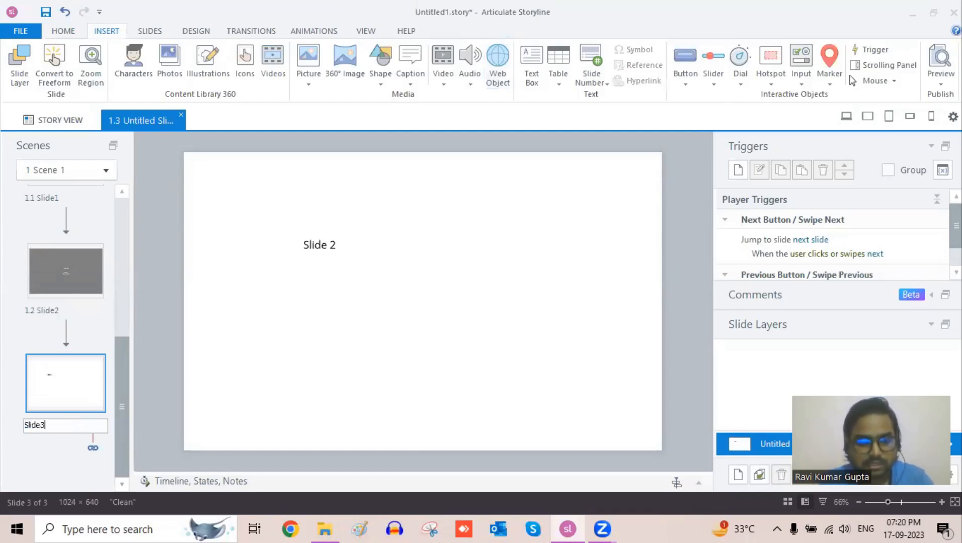
key(Return)
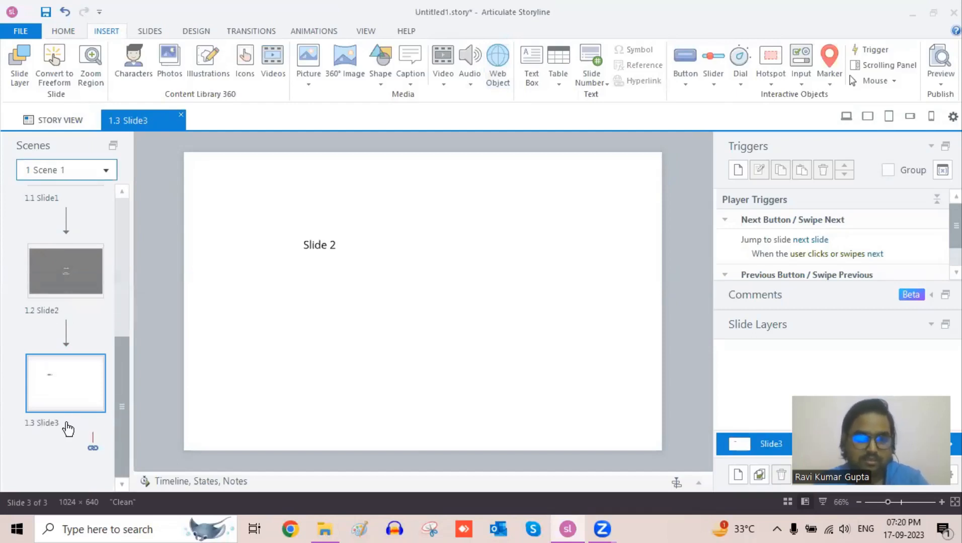
click(316, 252)
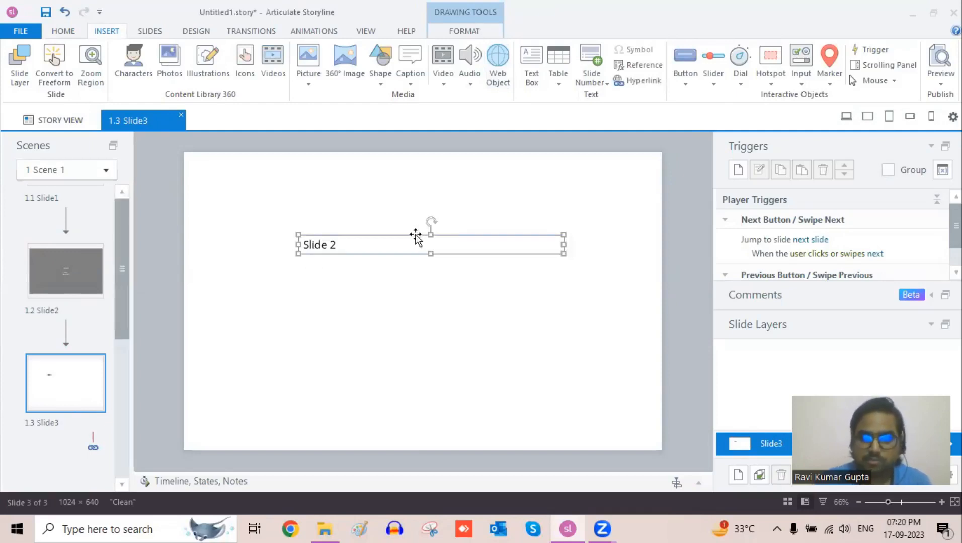
key(Delete)
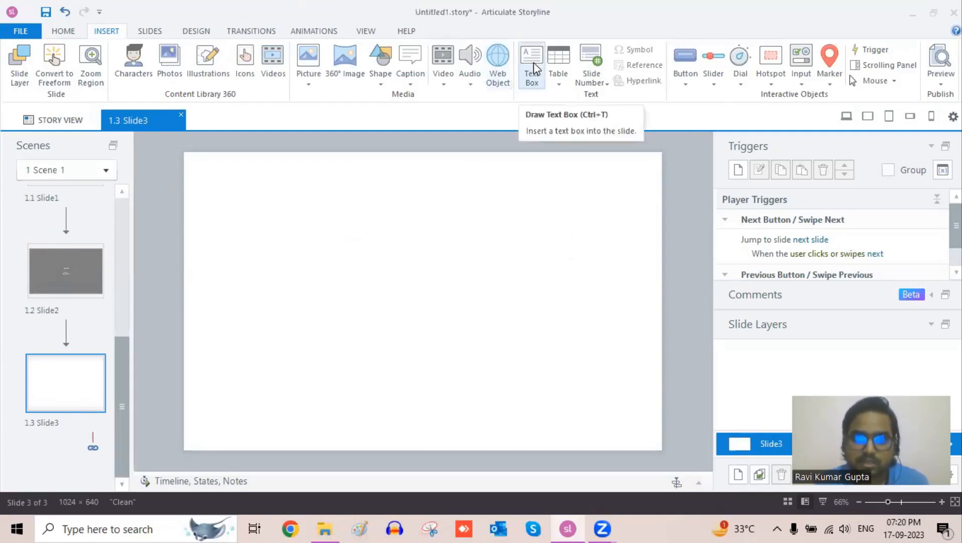
Step: Draw a wide text box in the upper part of Slide3, enter Abcd, and delete the box again
click(535, 68)
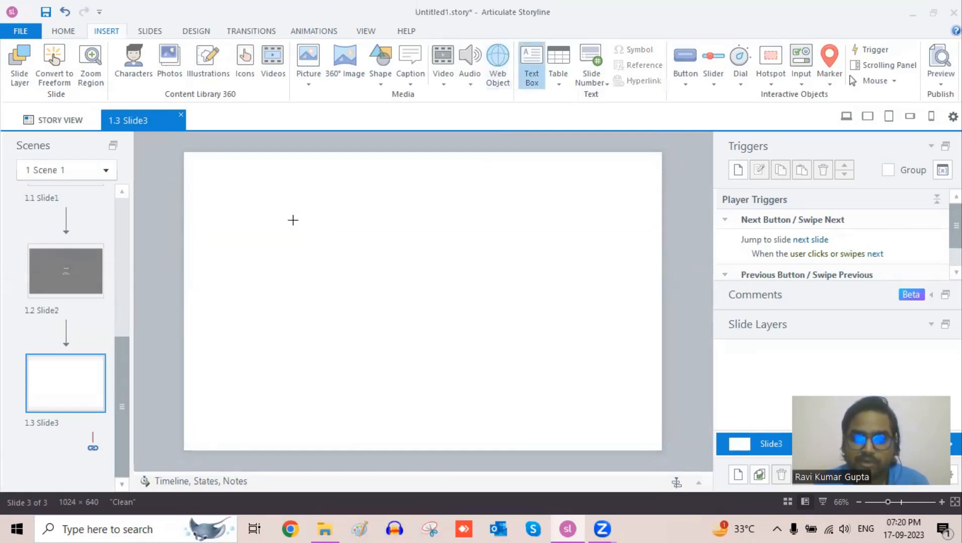
mouse_move(292, 220)
mouse_down()
mouse_move(408, 279)
mouse_move(462, 280)
mouse_move(537, 237)
mouse_move(596, 227)
mouse_move(551, 270)
mouse_move(441, 260)
mouse_move(580, 255)
mouse_move(586, 236)
mouse_move(592, 259)
mouse_move(598, 248)
mouse_up()
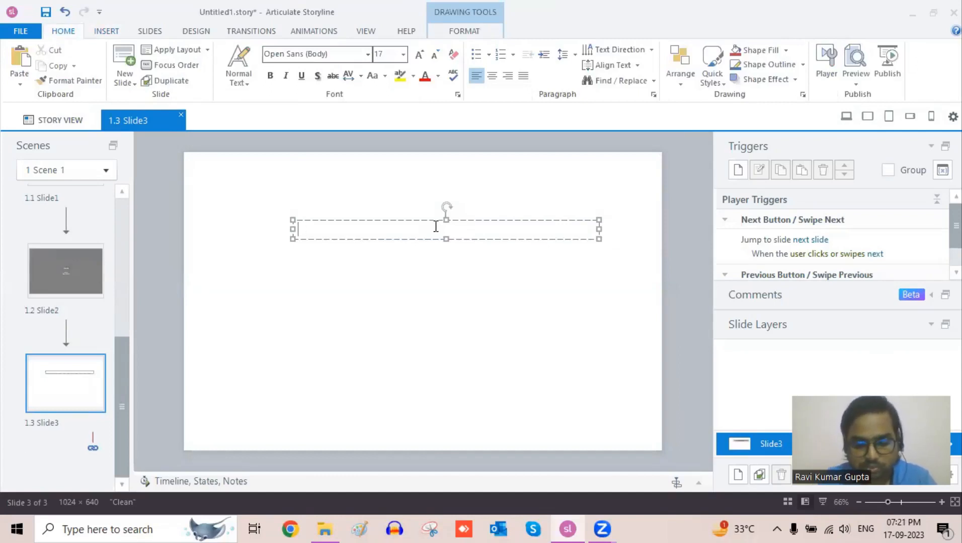
text(Abcd)
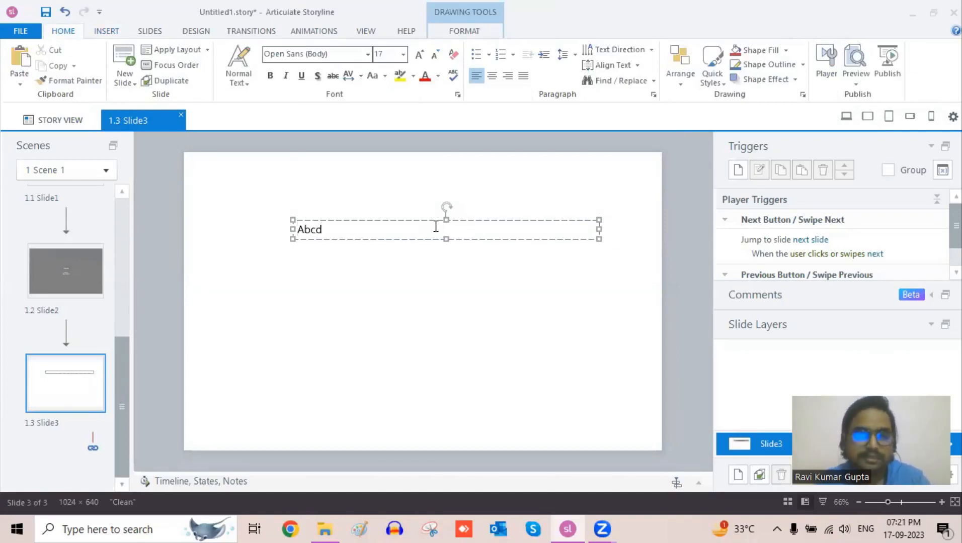
click(432, 220)
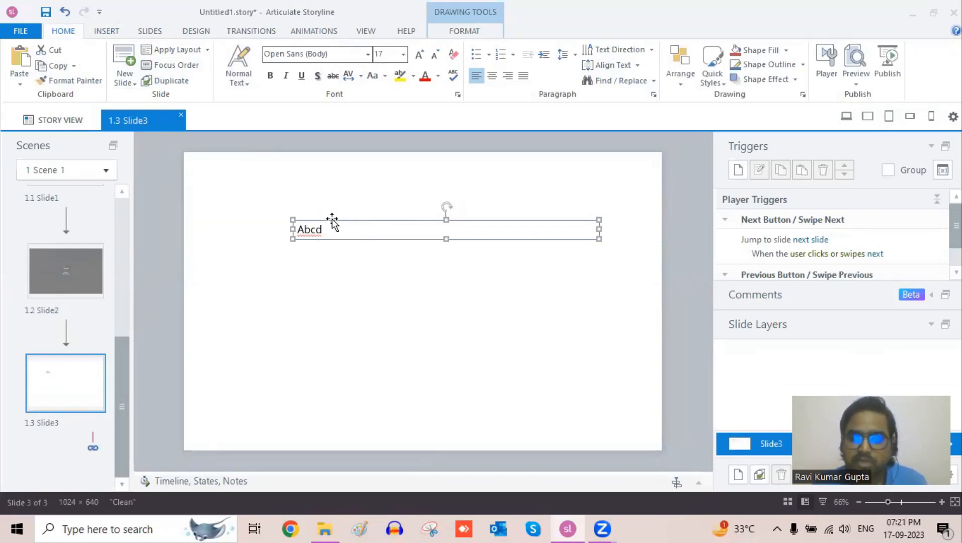
click(106, 30)
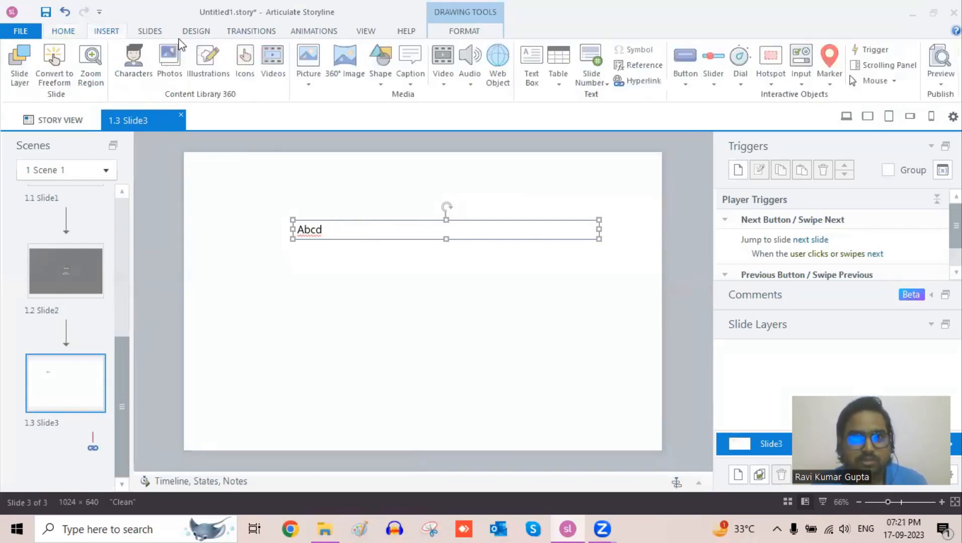
click(558, 76)
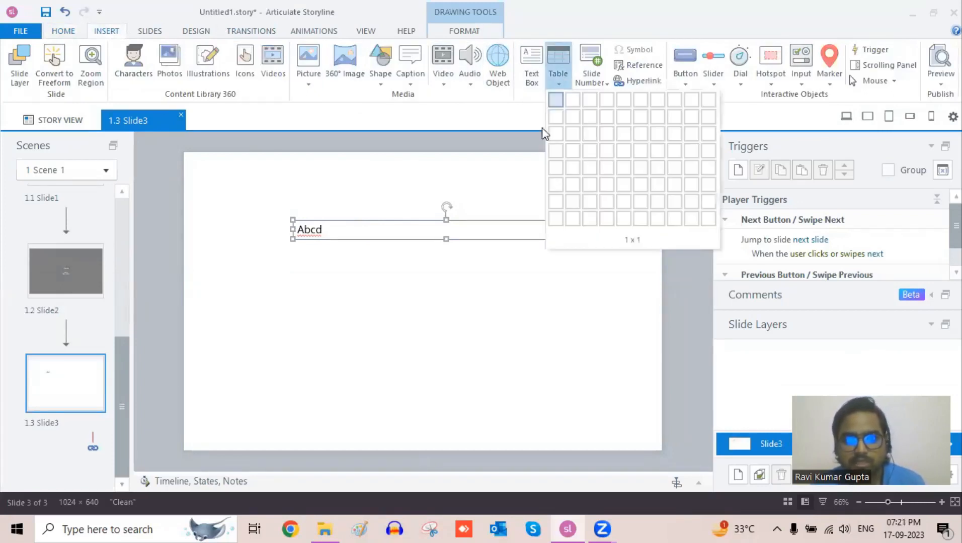
key(Escape)
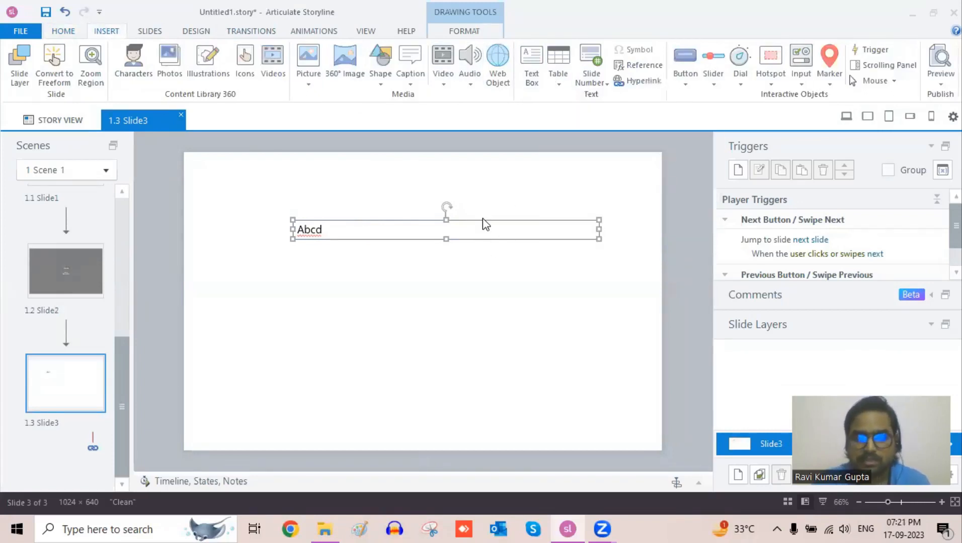
key(Delete)
Step: Insert a table with eight columns and six rows on Slide3
click(558, 82)
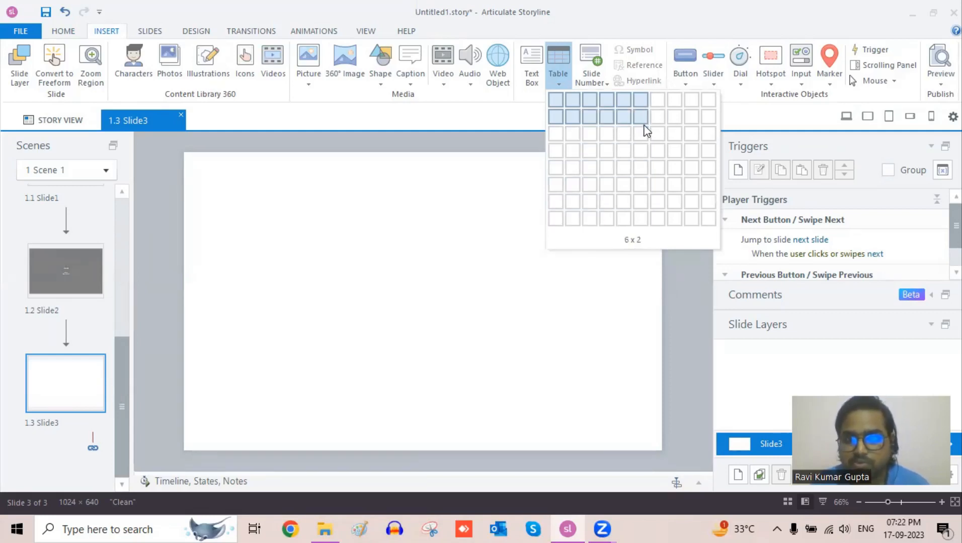
click(677, 190)
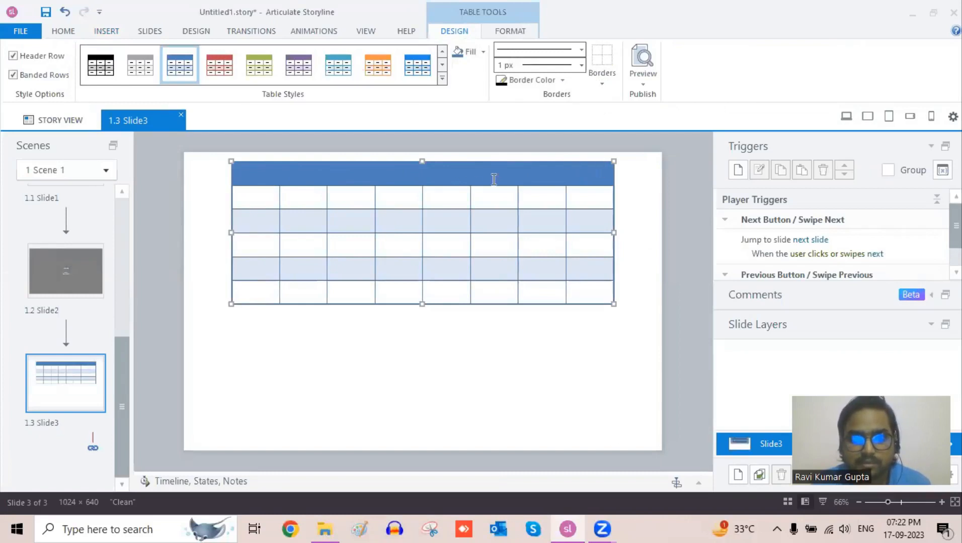
click(331, 178)
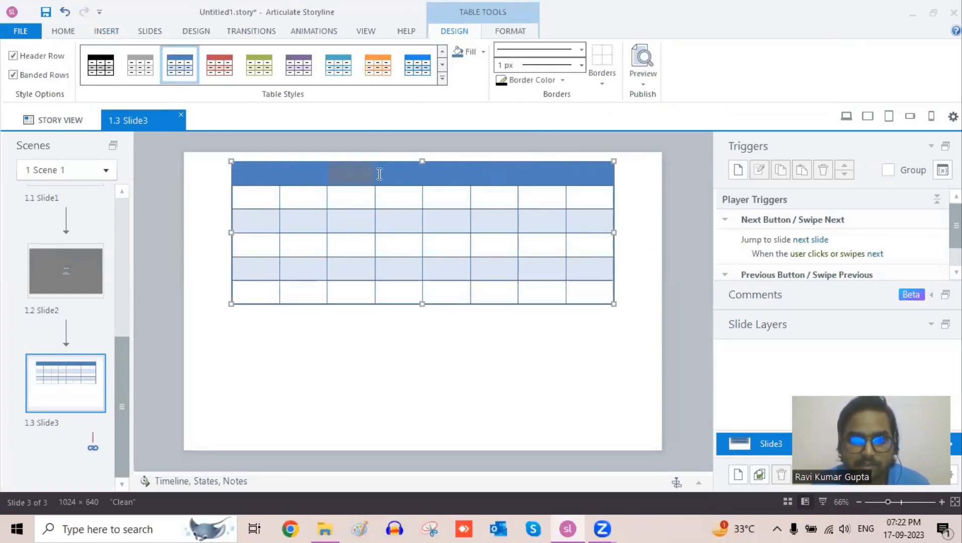
click(392, 180)
click(468, 168)
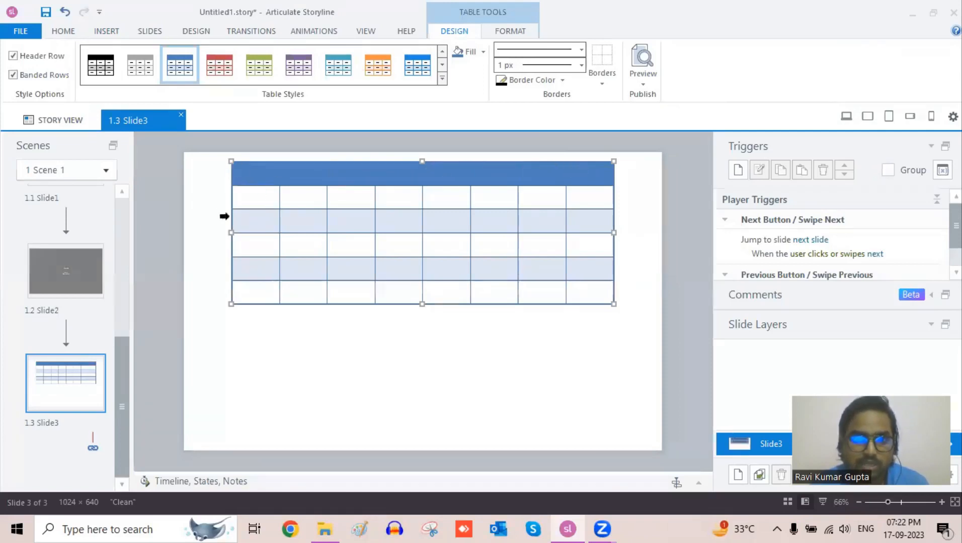
click(250, 209)
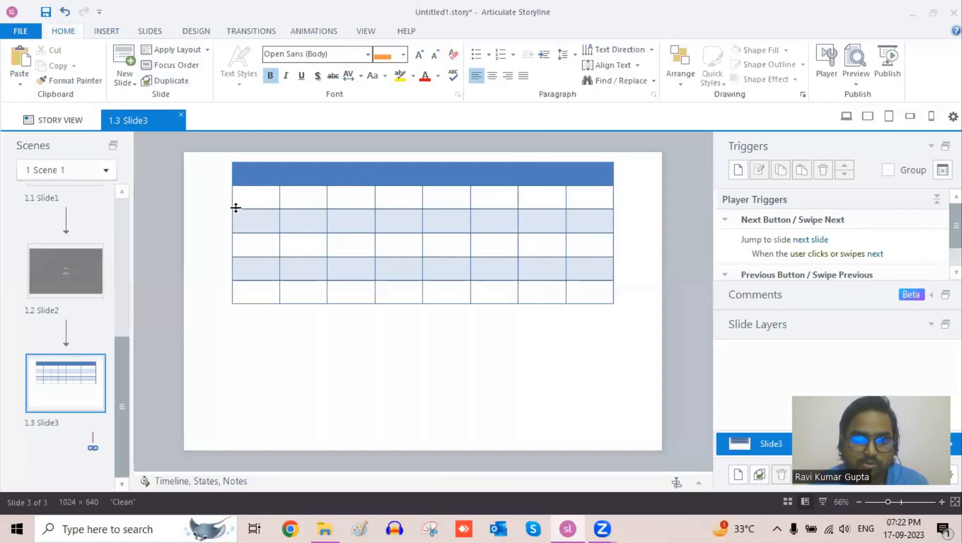
click(234, 207)
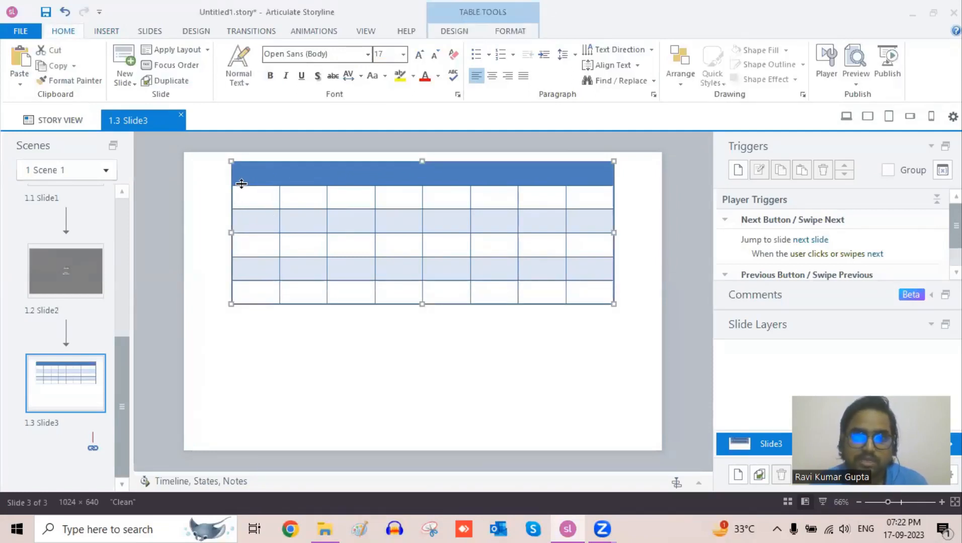
Step: Switch the table's Header Row option off and on again, and do the same for Banded Rows
click(454, 31)
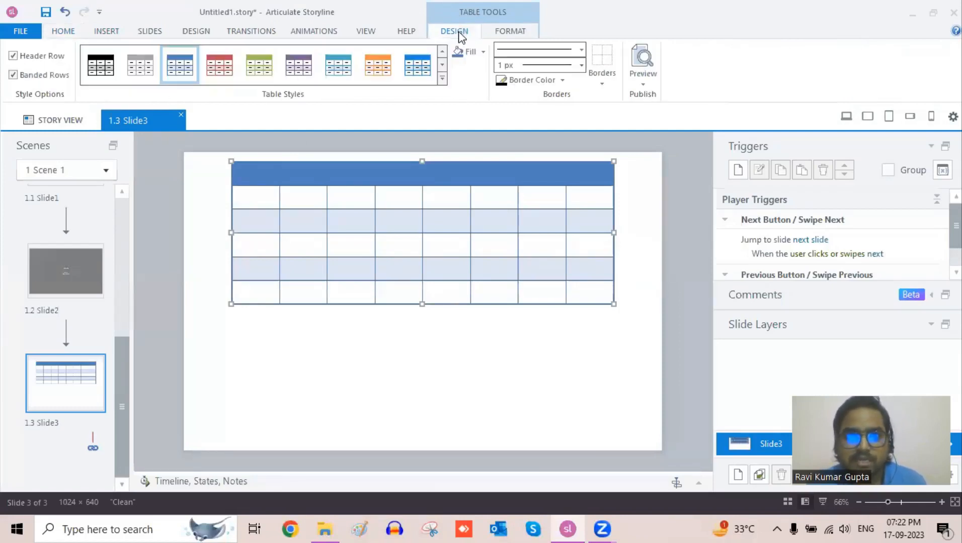
click(54, 59)
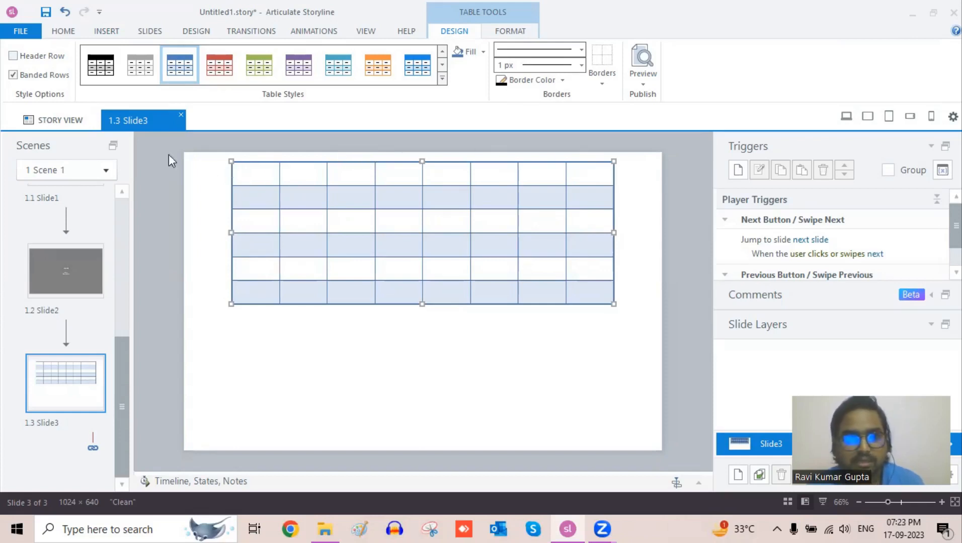
click(43, 58)
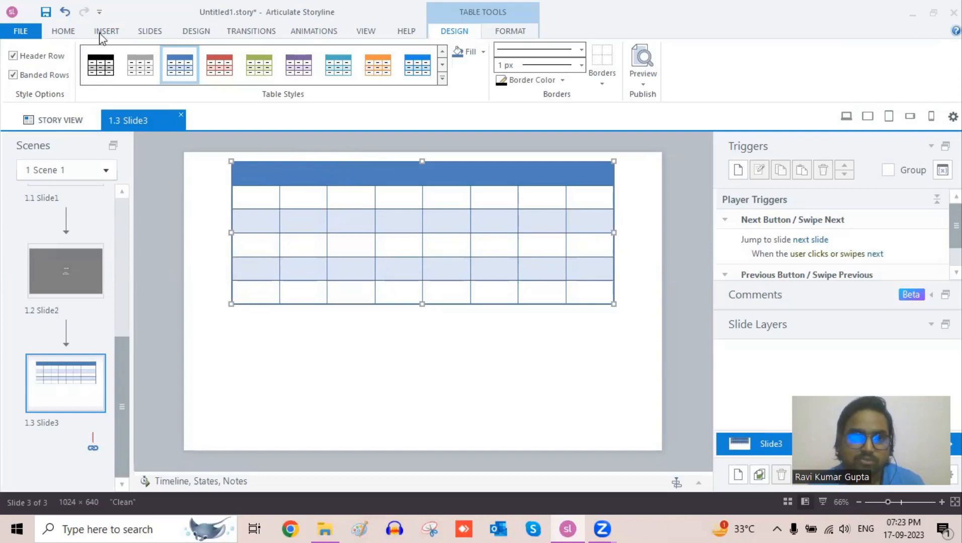
click(42, 77)
click(43, 77)
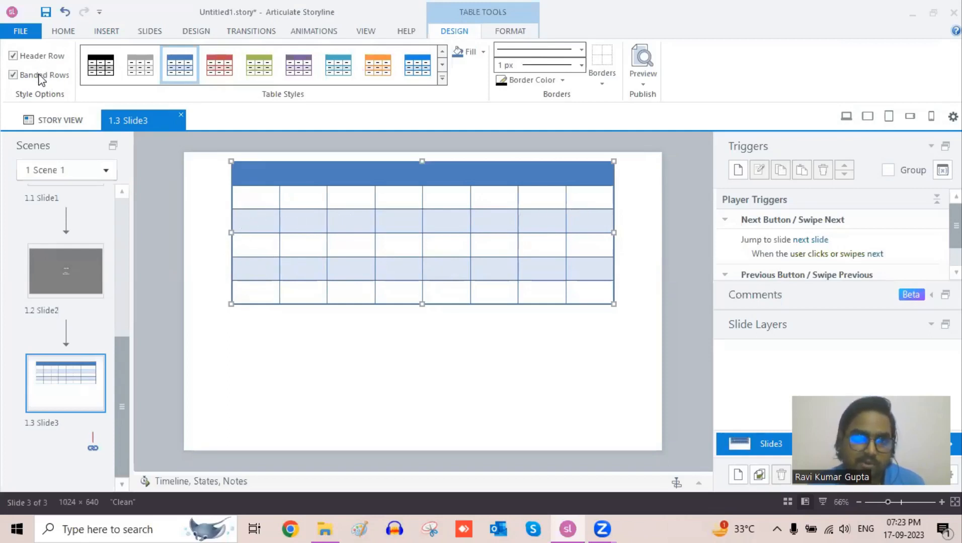
Step: Apply the purple Medium table style with banded rows and no inner gridlines to the table
click(442, 79)
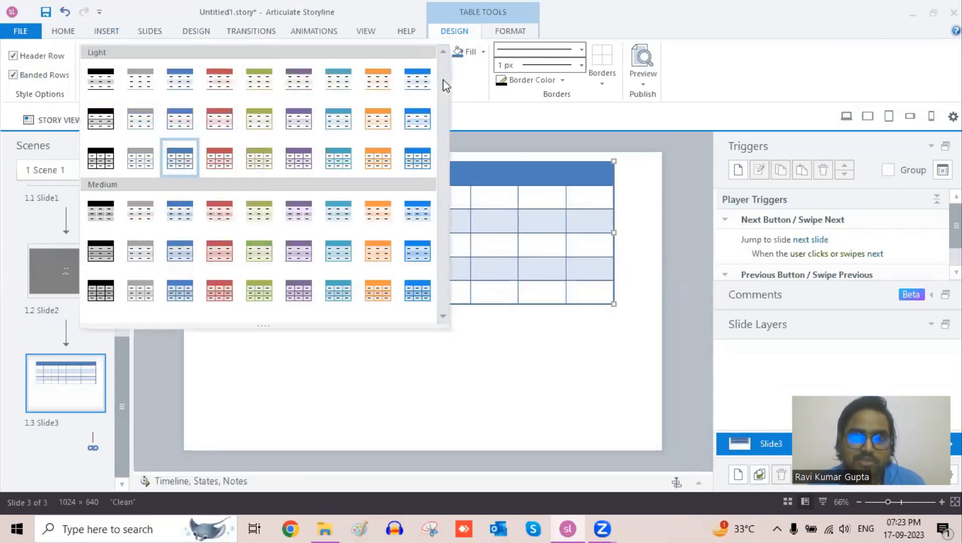
click(302, 254)
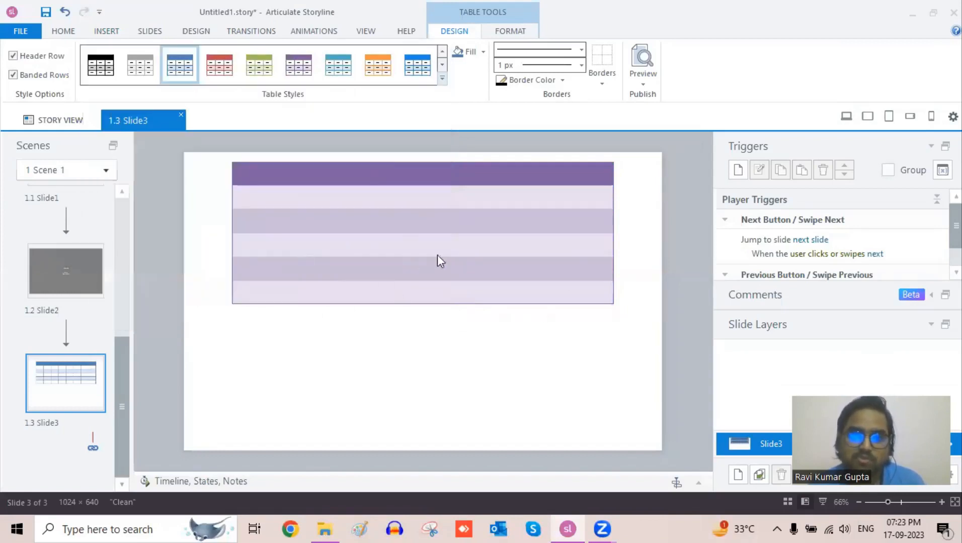
click(568, 182)
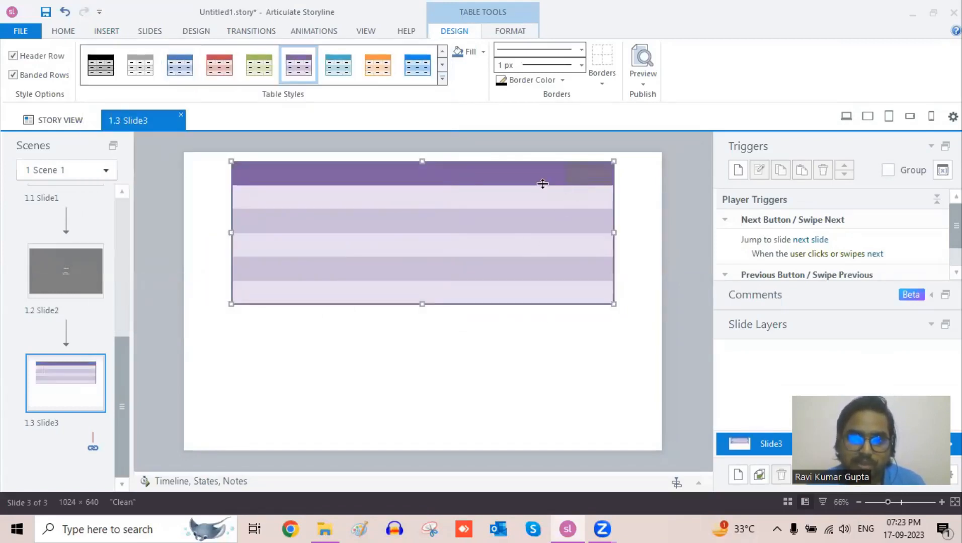
Step: Apply the orange Light table style with full gridlines to the table
click(442, 78)
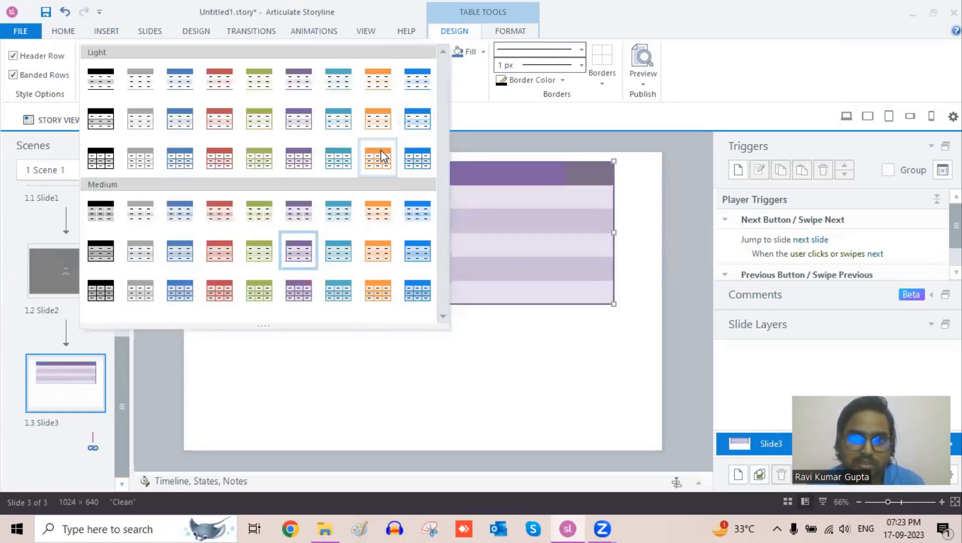
key(Escape)
click(377, 64)
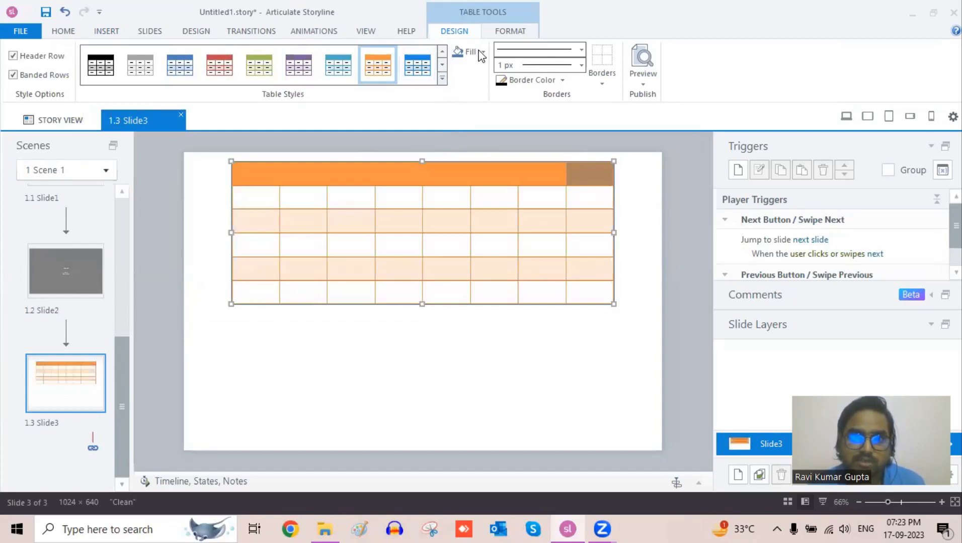
Step: Fill the table's sixth header cell with blue and the fifth header cell with a red theme colour
click(482, 178)
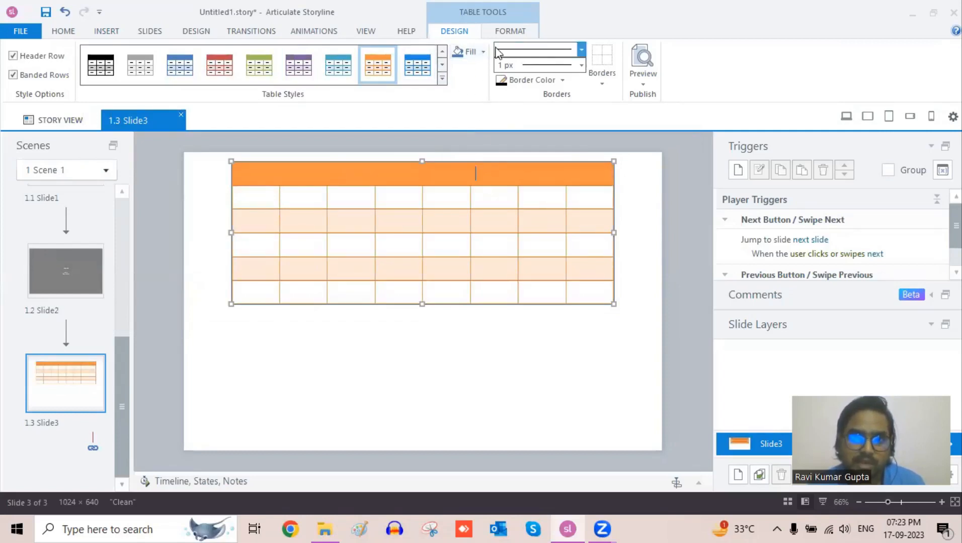
click(478, 52)
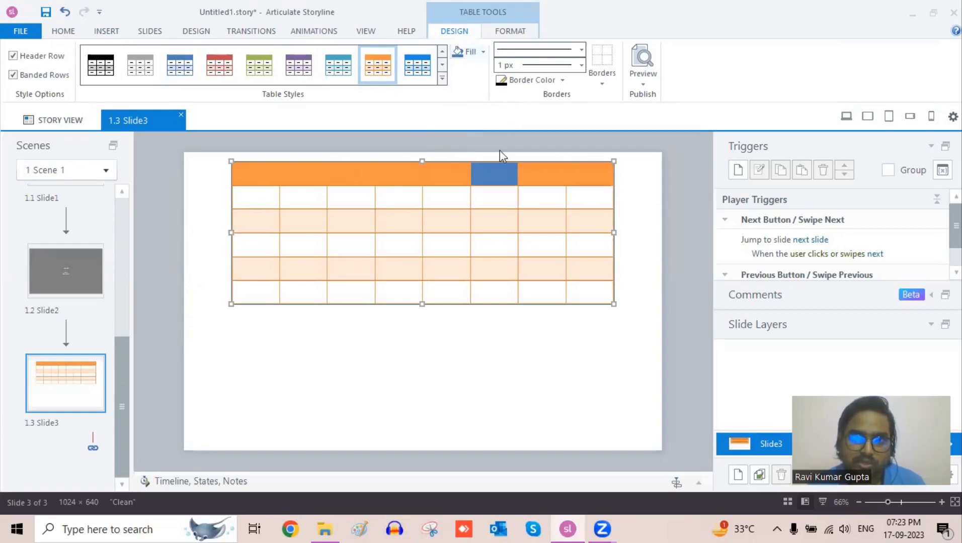
click(449, 176)
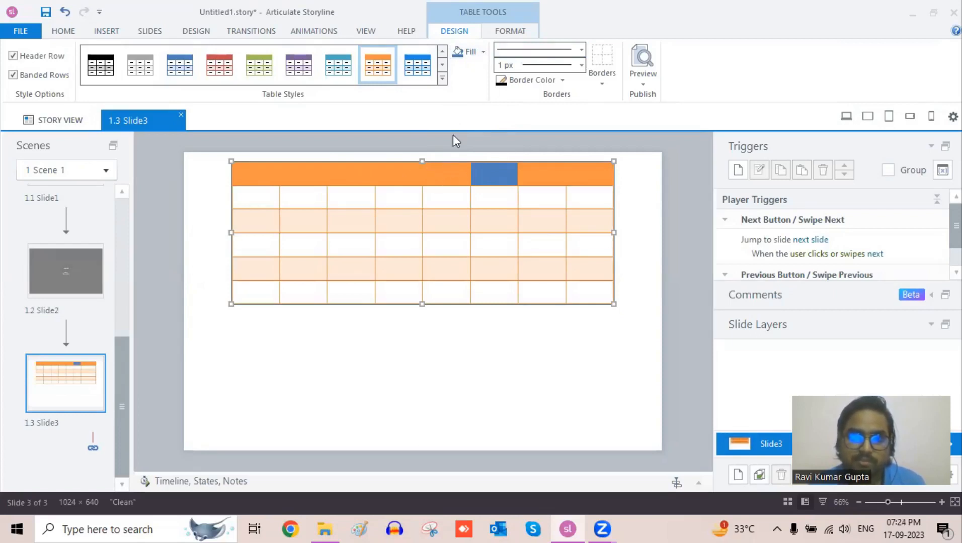
click(483, 52)
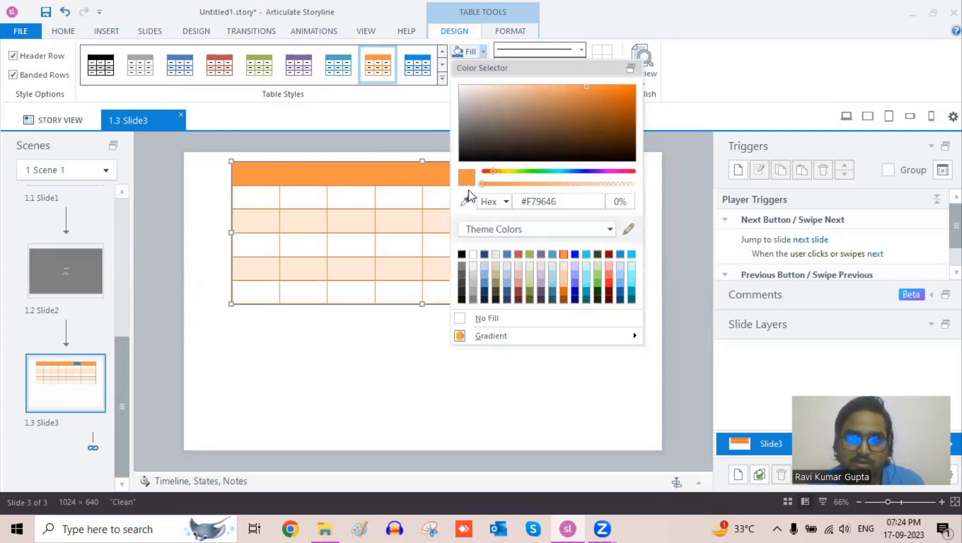
click(609, 286)
click(419, 176)
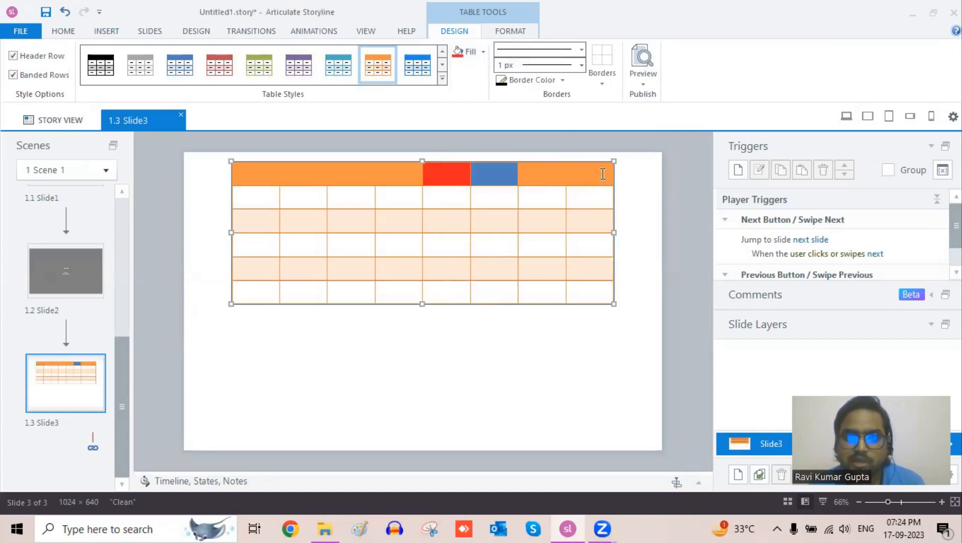
Step: Fill all eight cells of the table's header row with the same red
drag(603, 174, 242, 175)
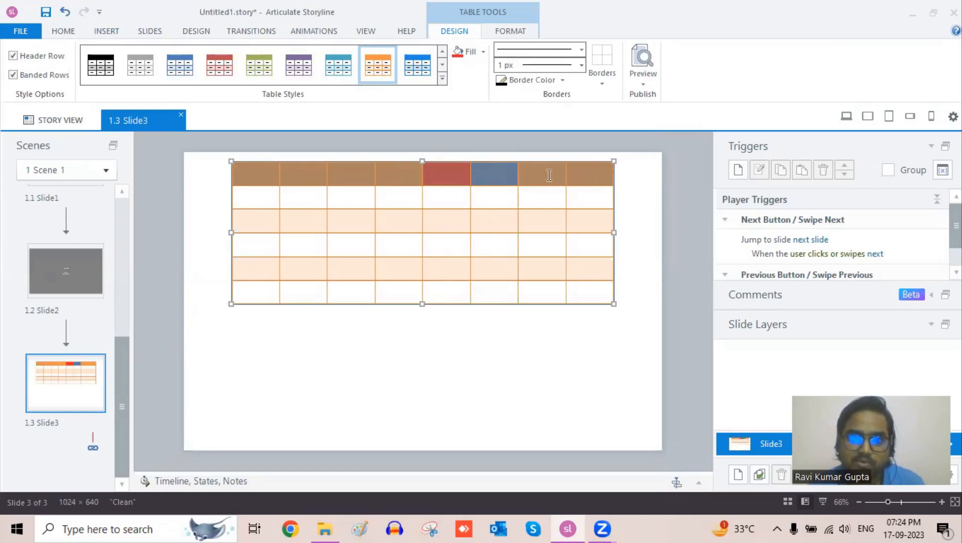
click(458, 55)
click(491, 193)
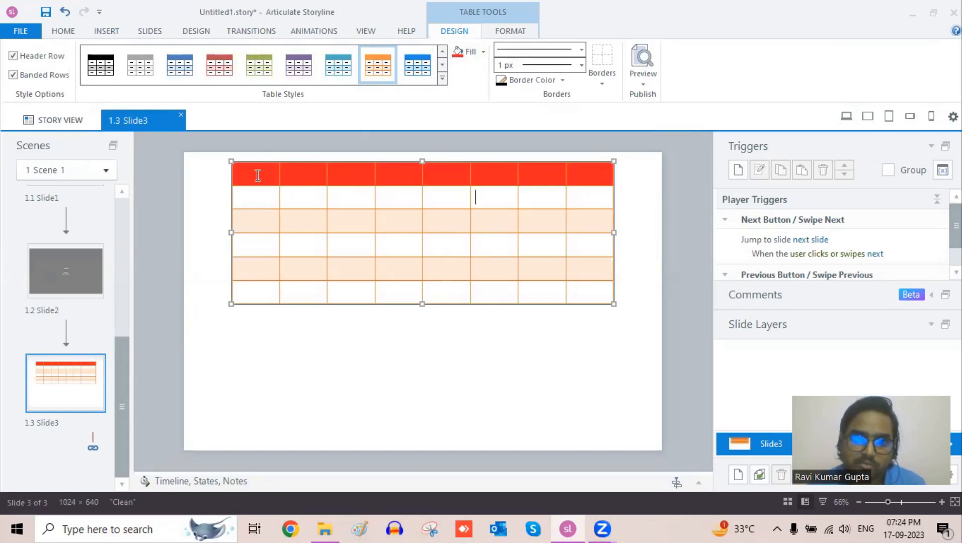
Step: Fill all cells of the table's first column with a dark blue theme colour
drag(255, 178, 260, 297)
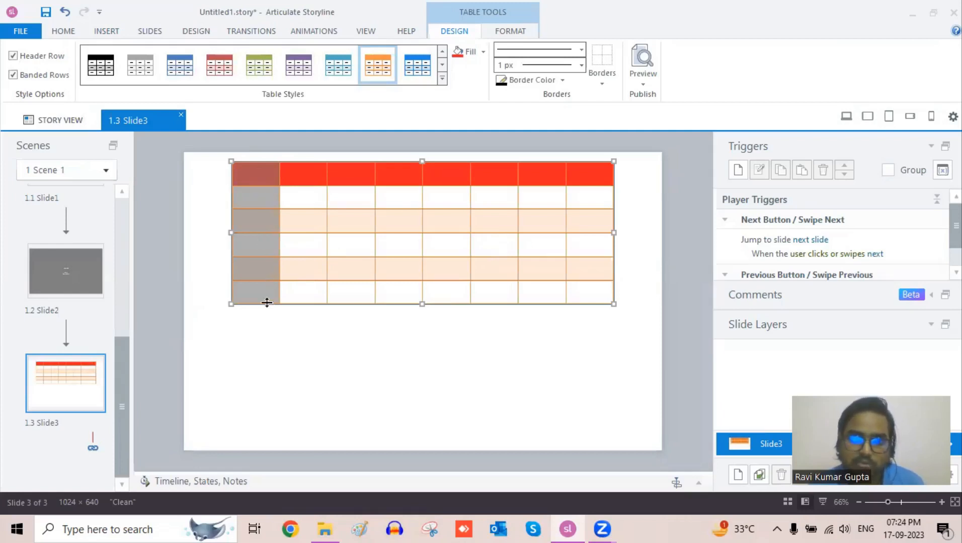
click(483, 52)
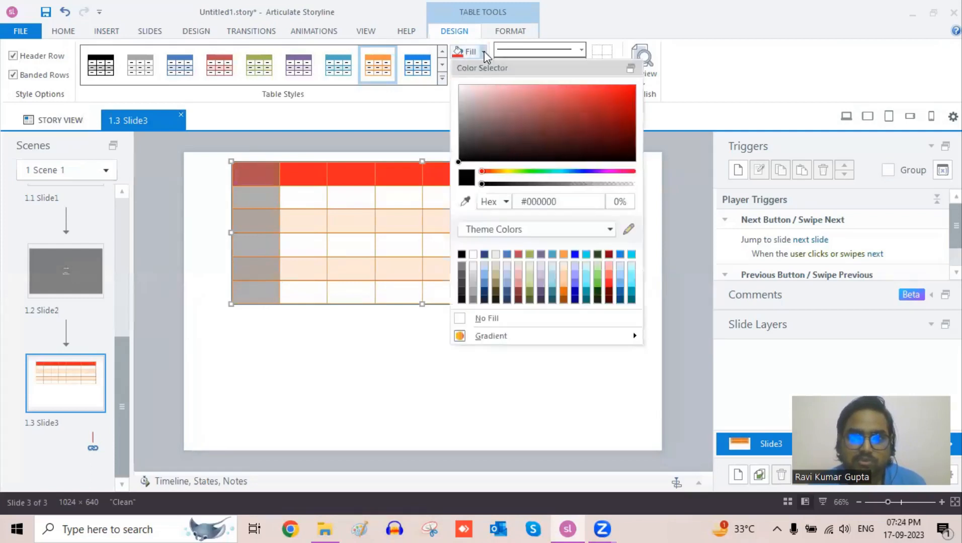
click(482, 289)
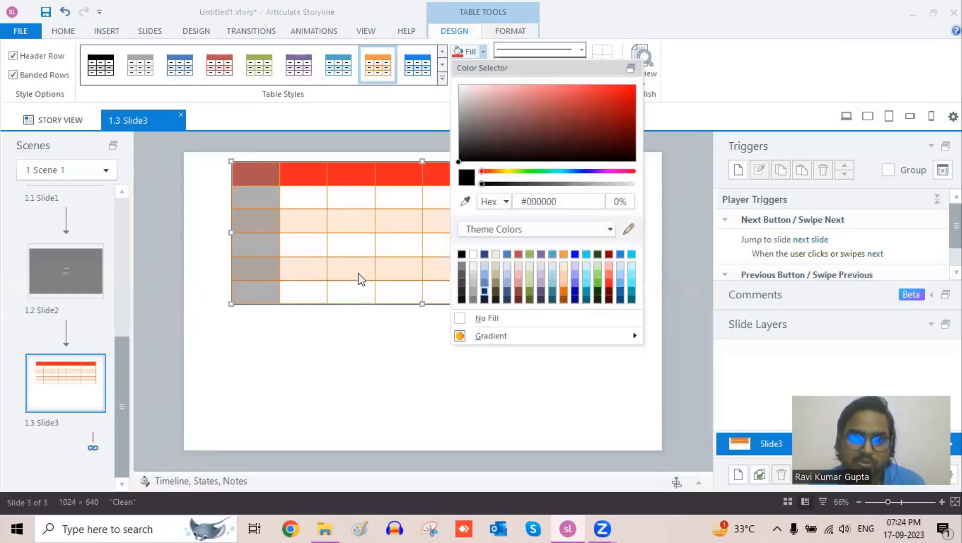
click(264, 242)
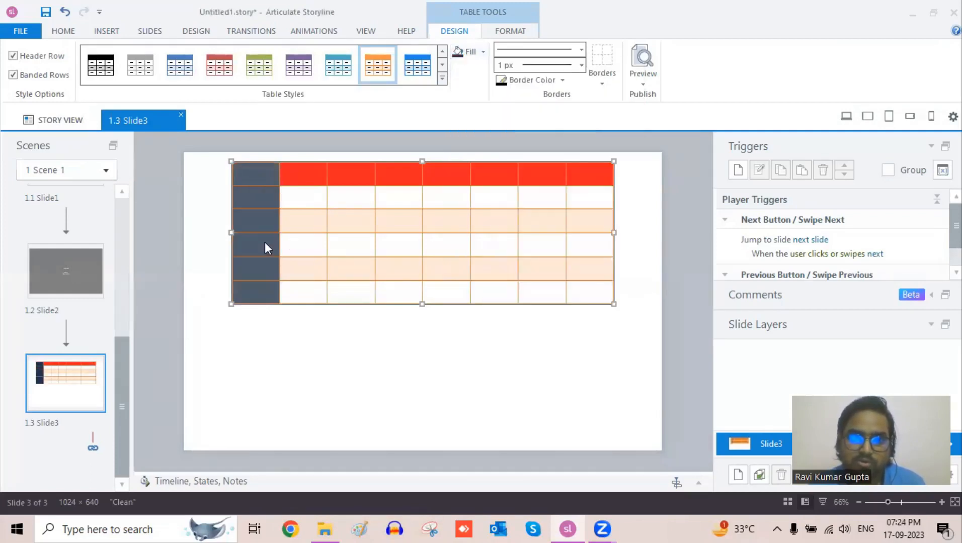
click(267, 285)
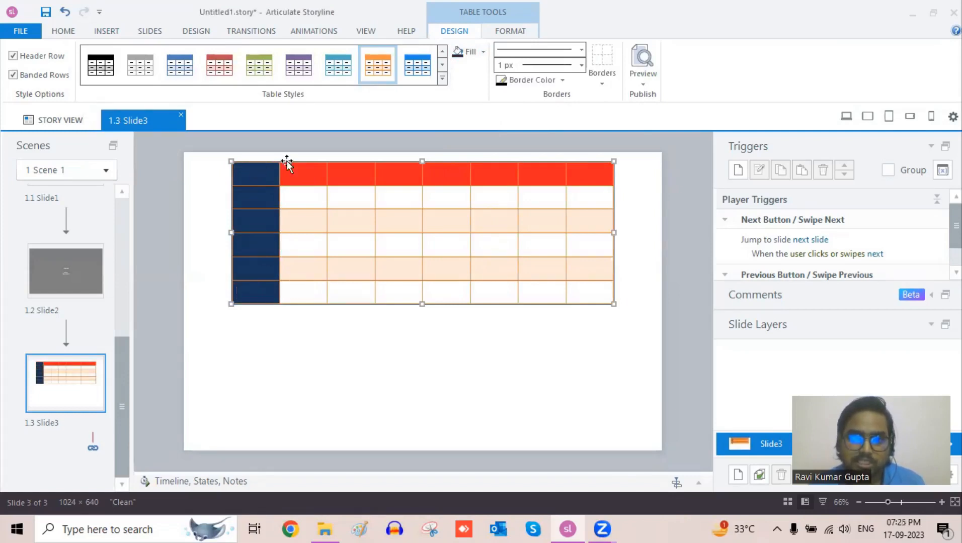
click(615, 332)
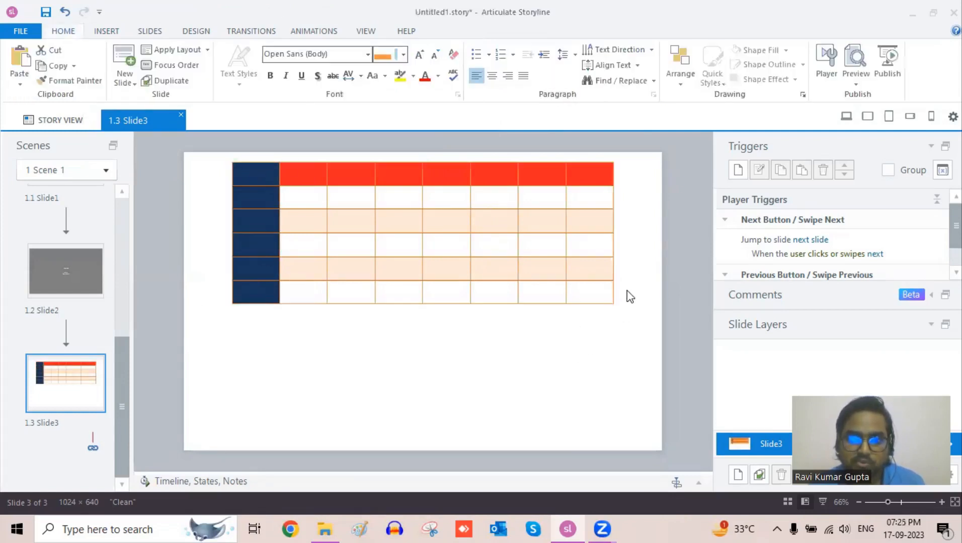
Step: Fill the entire table with the dark blue base theme colour
click(615, 262)
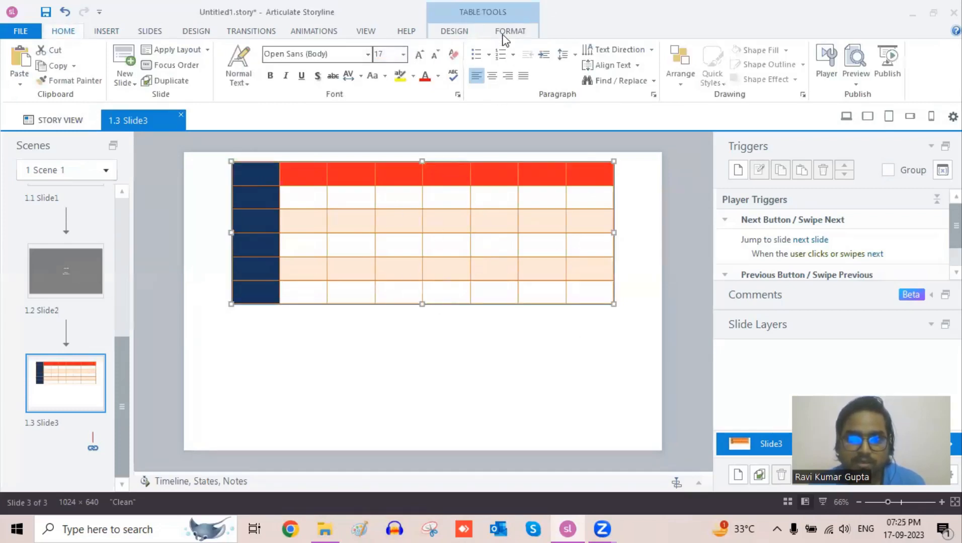
click(467, 27)
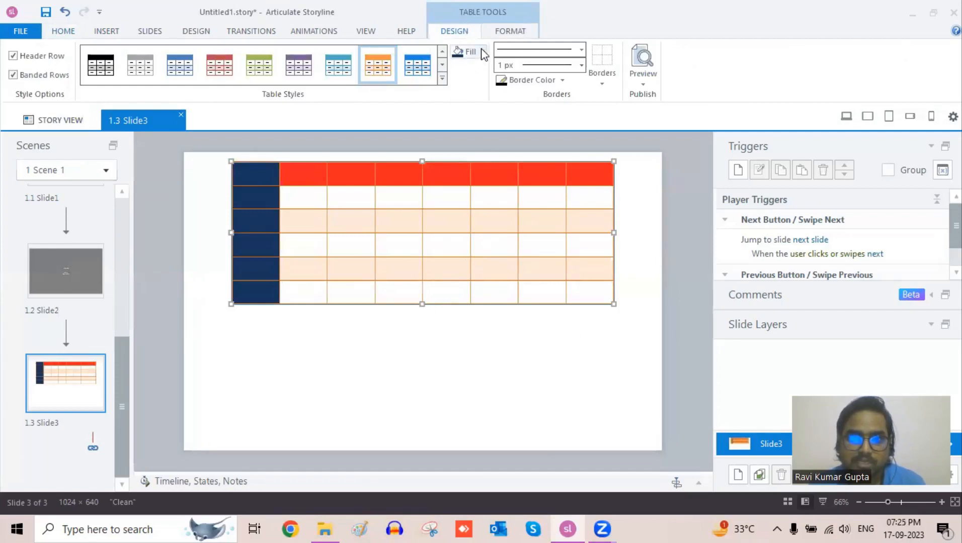
click(482, 51)
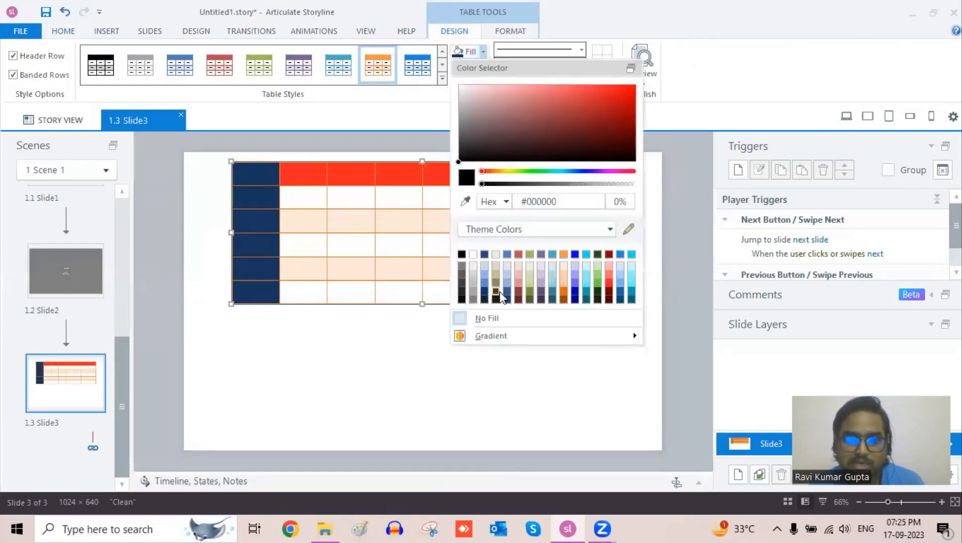
click(484, 255)
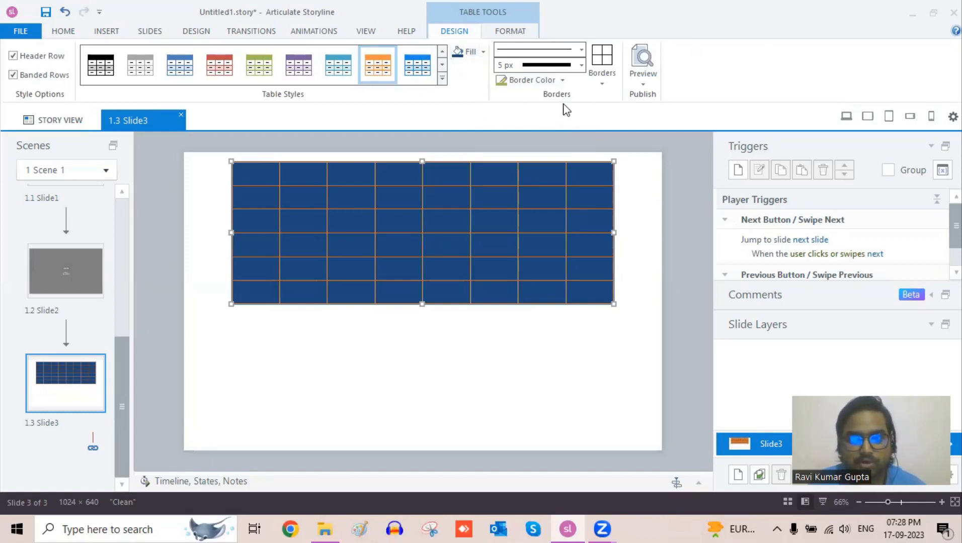
Step: Examine the available border line styles, widths, placements and colours, as well as the Light and Medium table styles
click(581, 49)
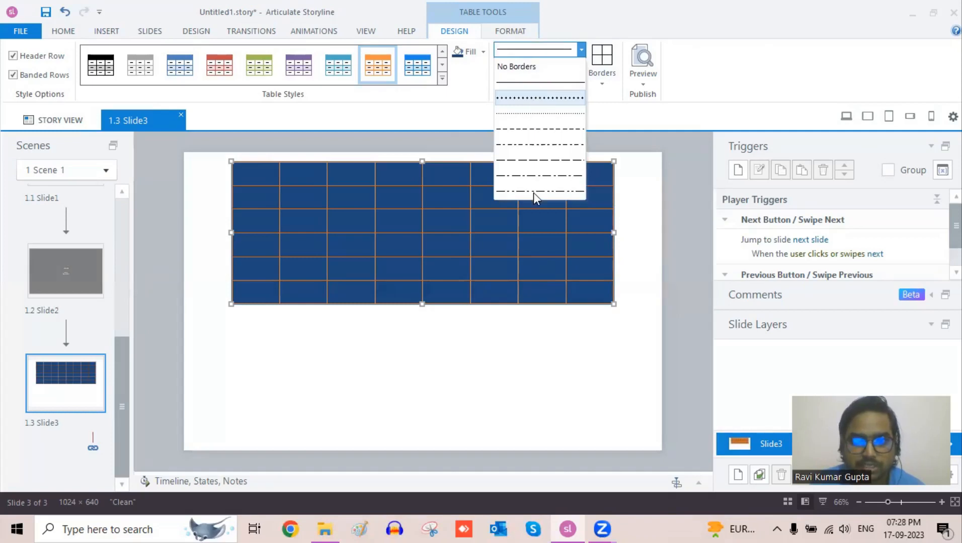
click(477, 124)
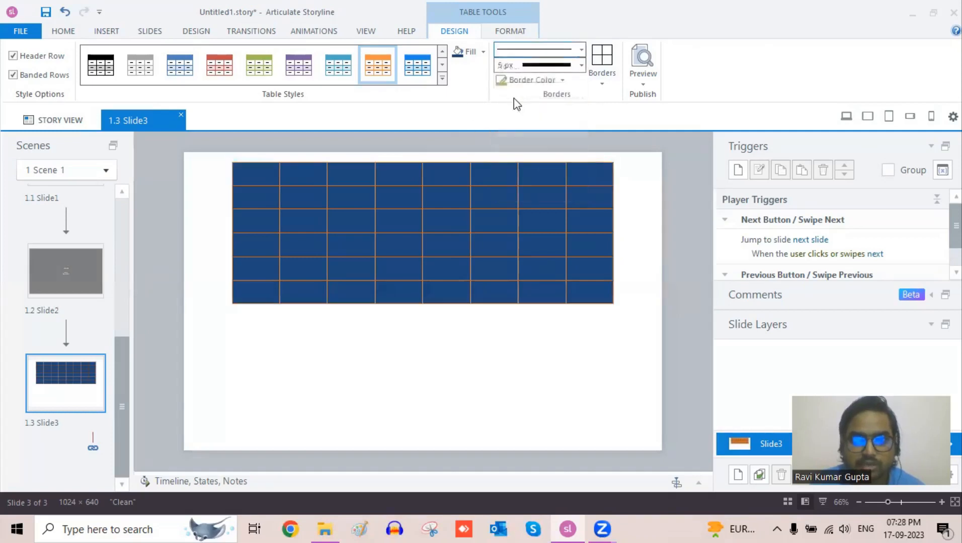
click(581, 65)
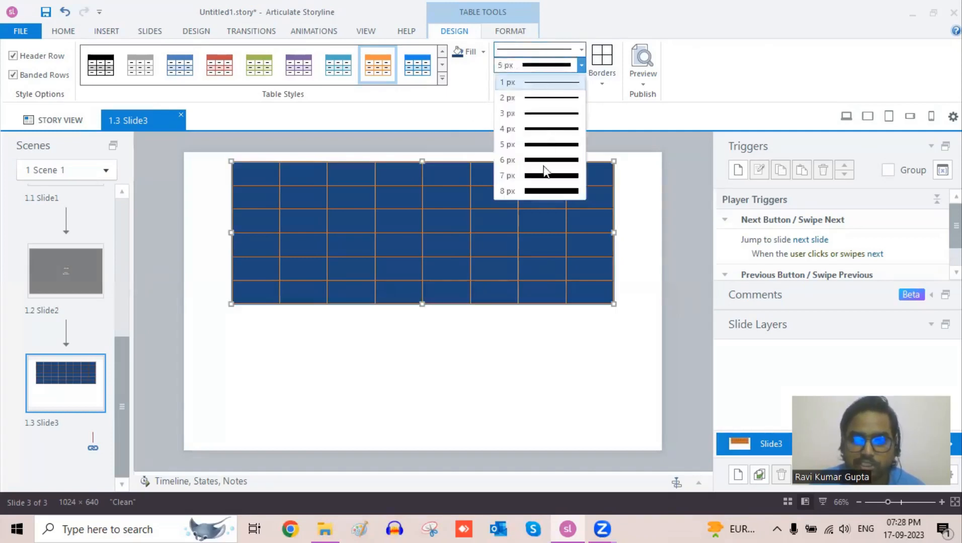
click(610, 103)
click(602, 84)
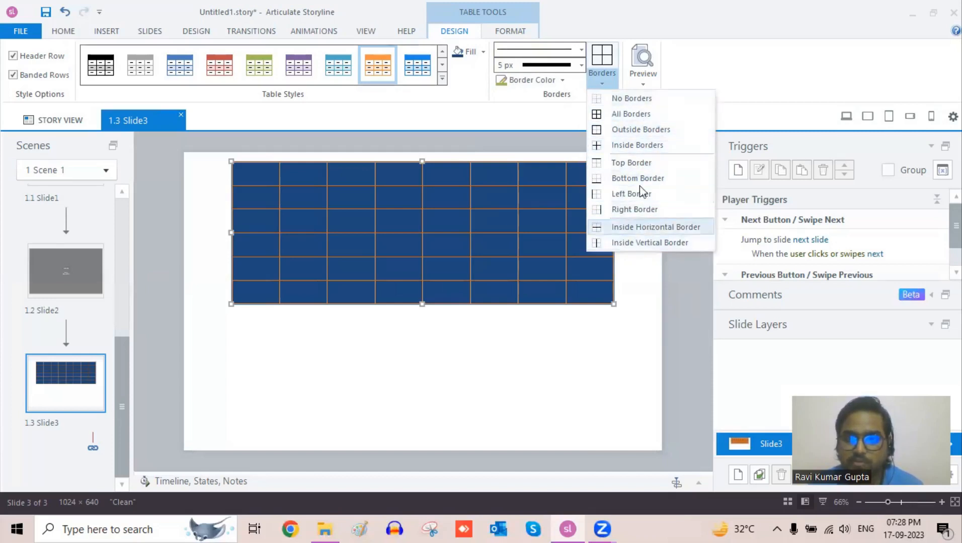
click(537, 108)
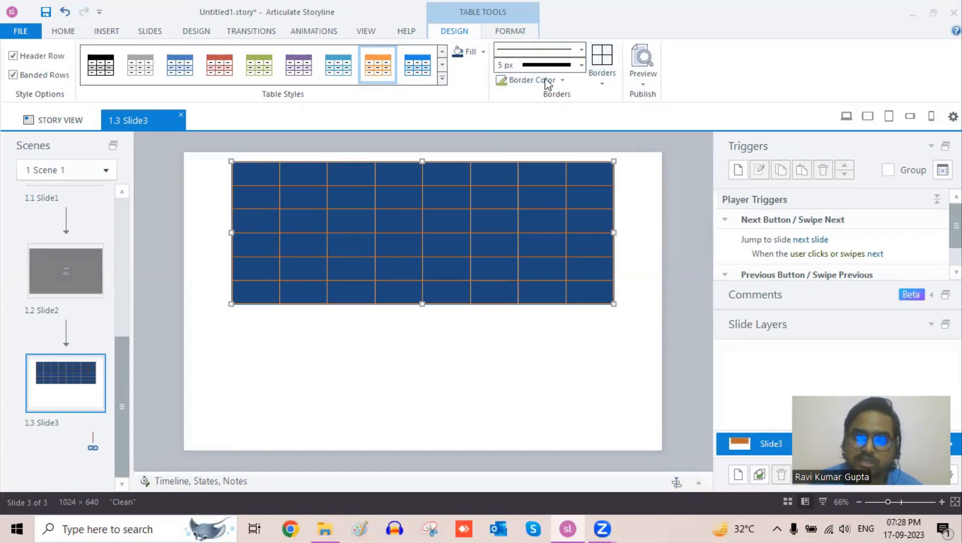
click(559, 80)
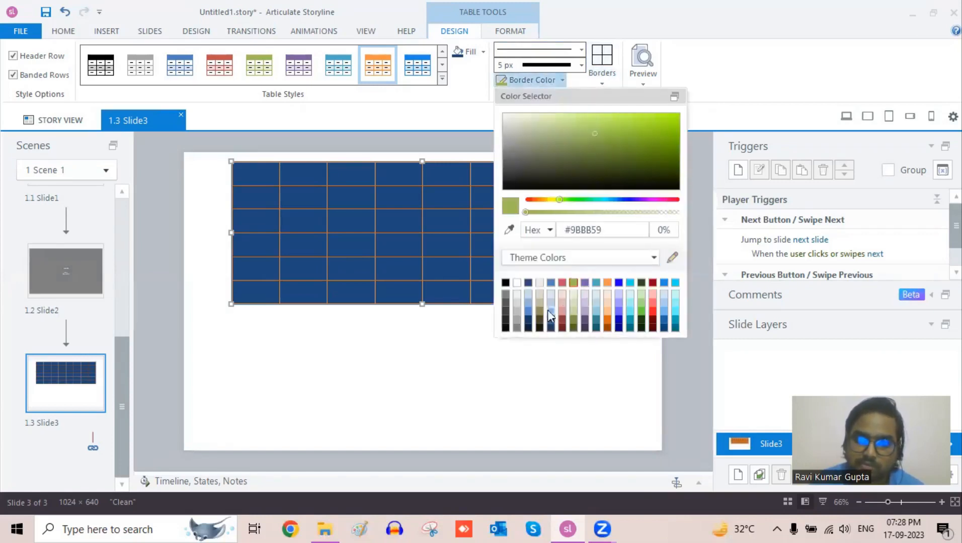
click(455, 88)
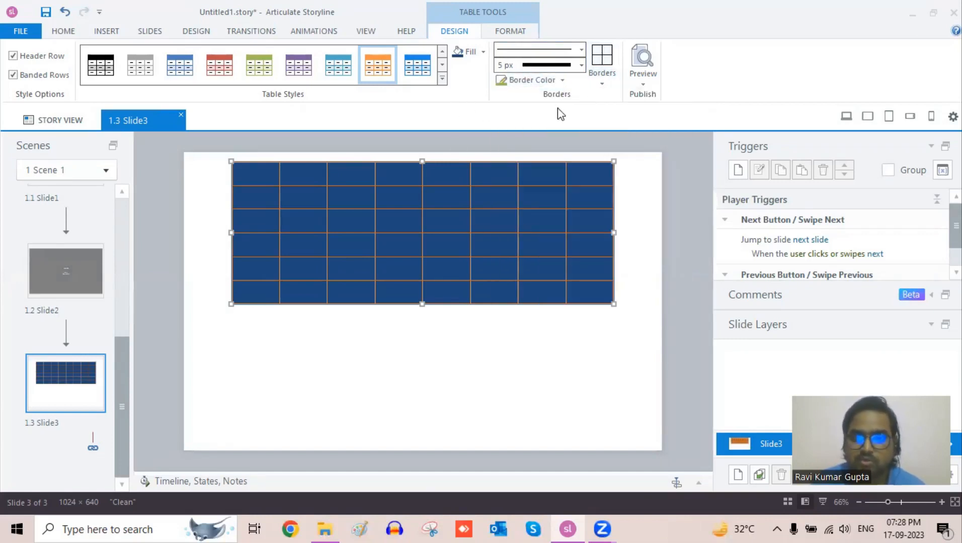
click(441, 80)
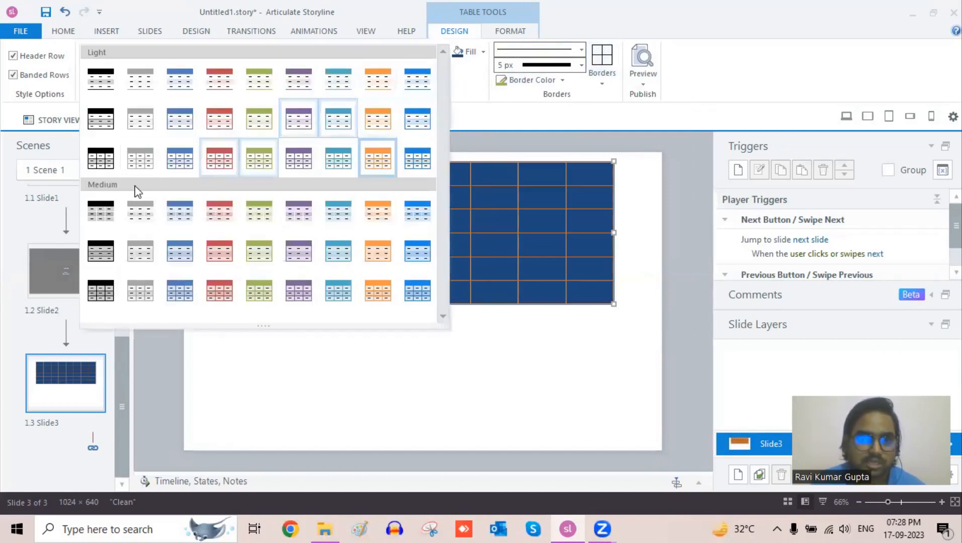
click(470, 111)
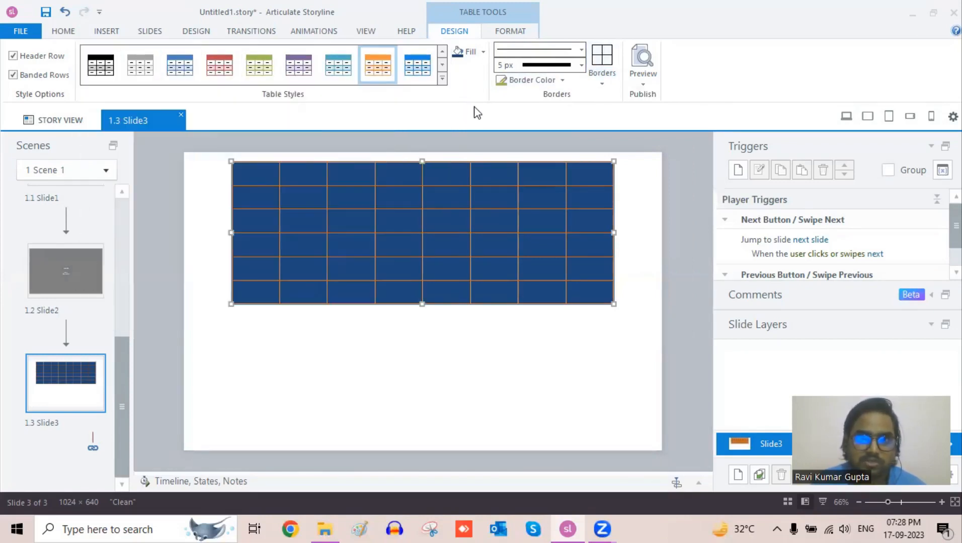
Step: Delete the table's top row
click(508, 33)
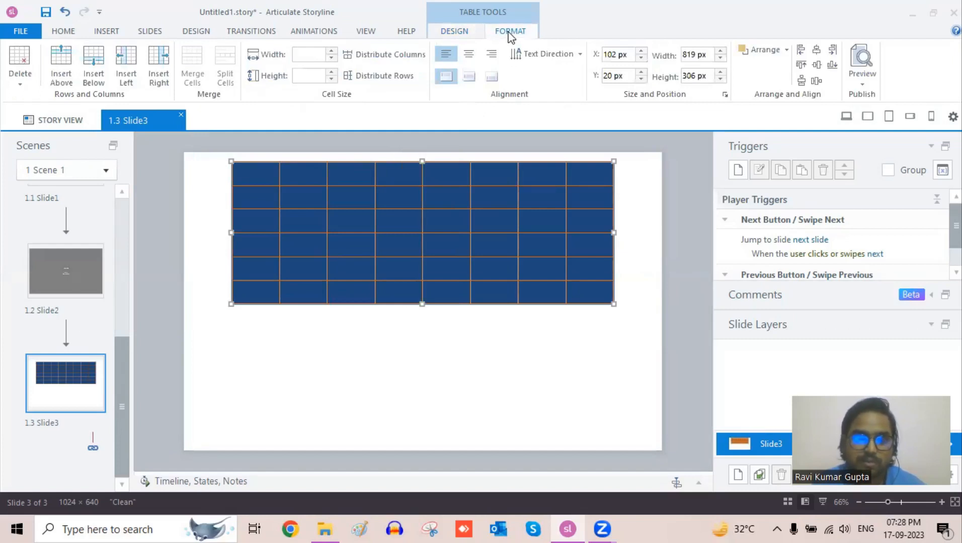
click(24, 80)
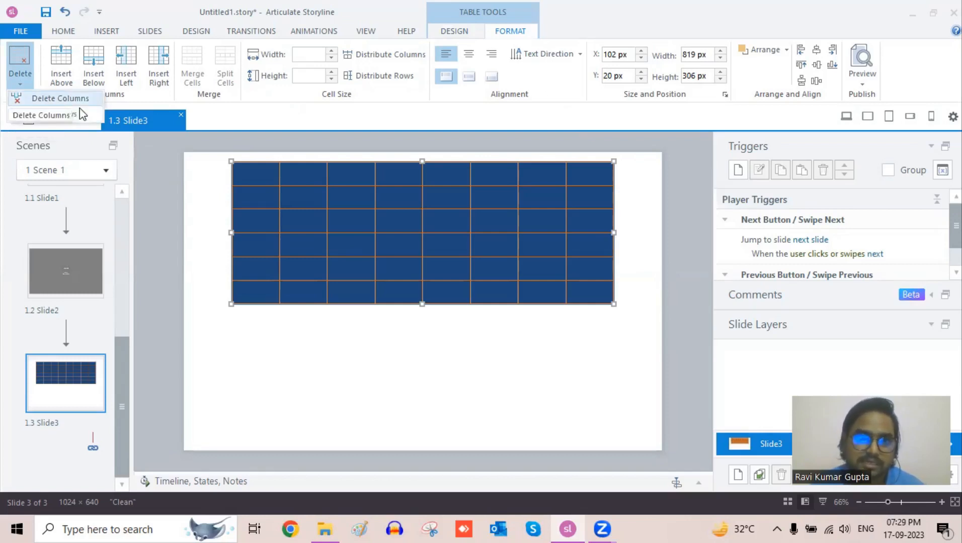
click(292, 172)
click(262, 172)
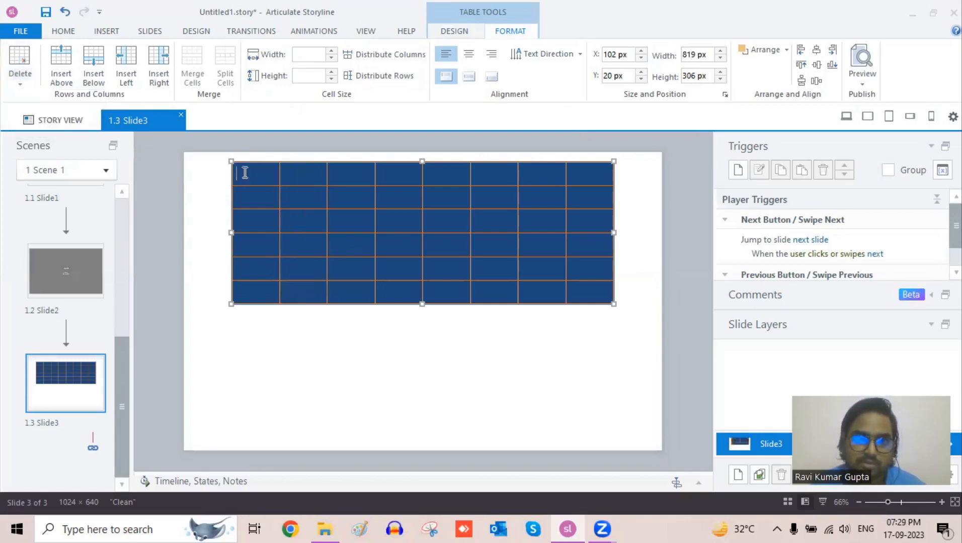
drag(308, 169, 585, 165)
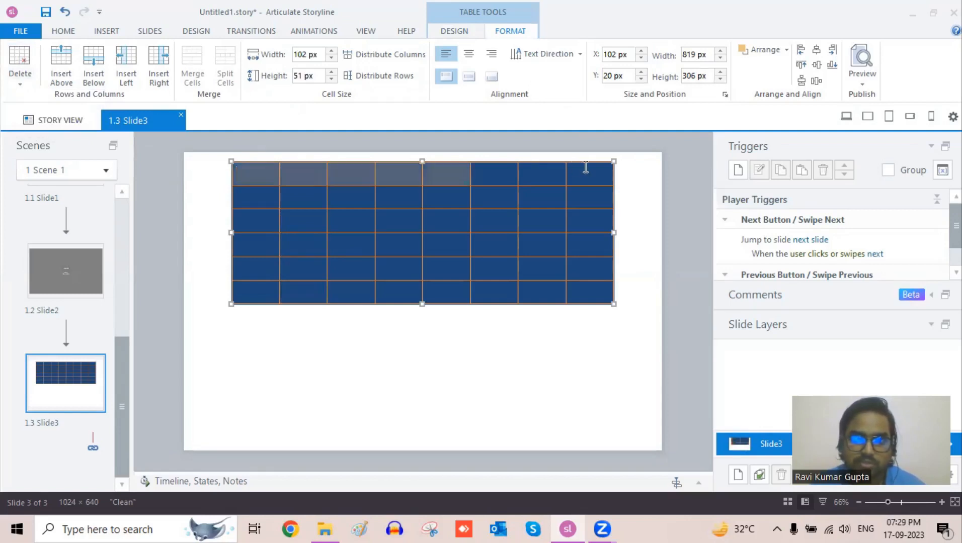
click(20, 73)
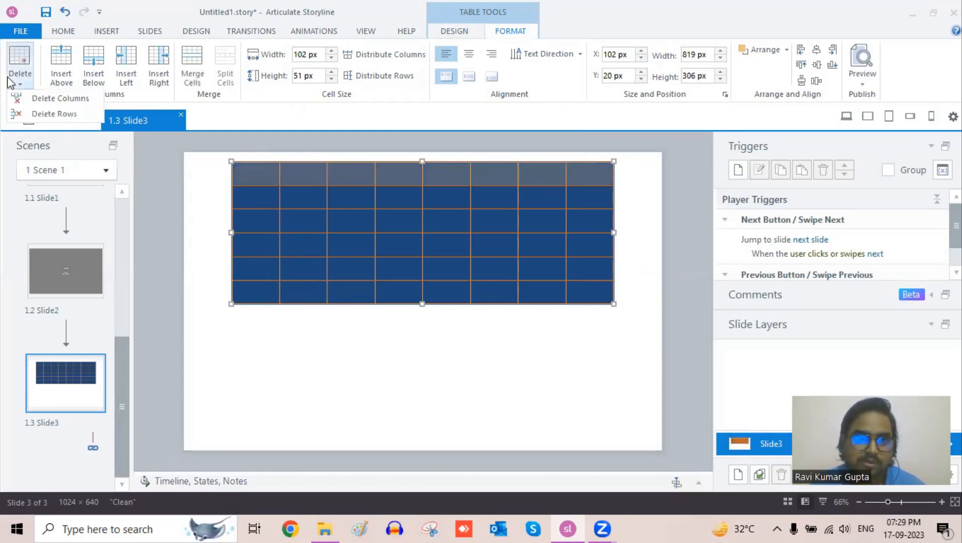
click(53, 114)
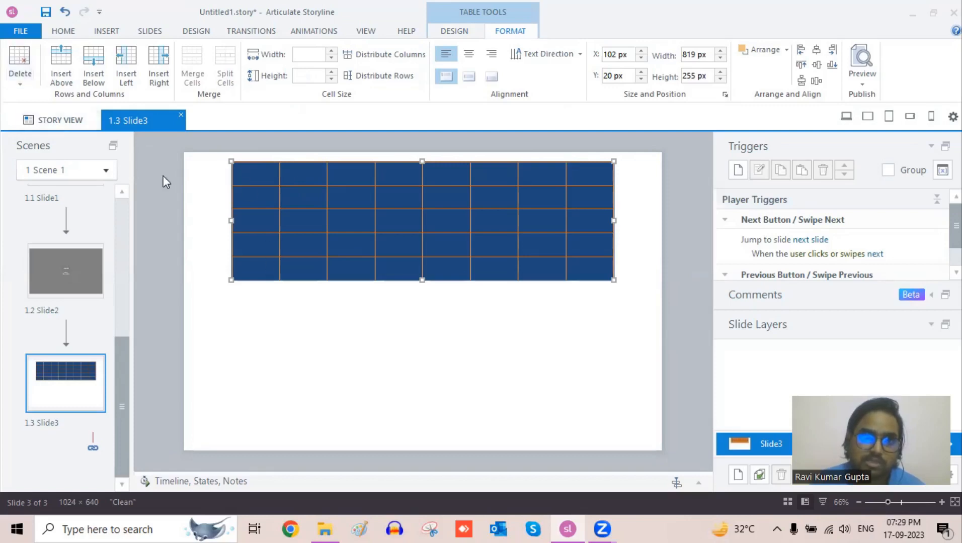
Step: Merge the first two cells of the table's top row
click(17, 77)
click(15, 77)
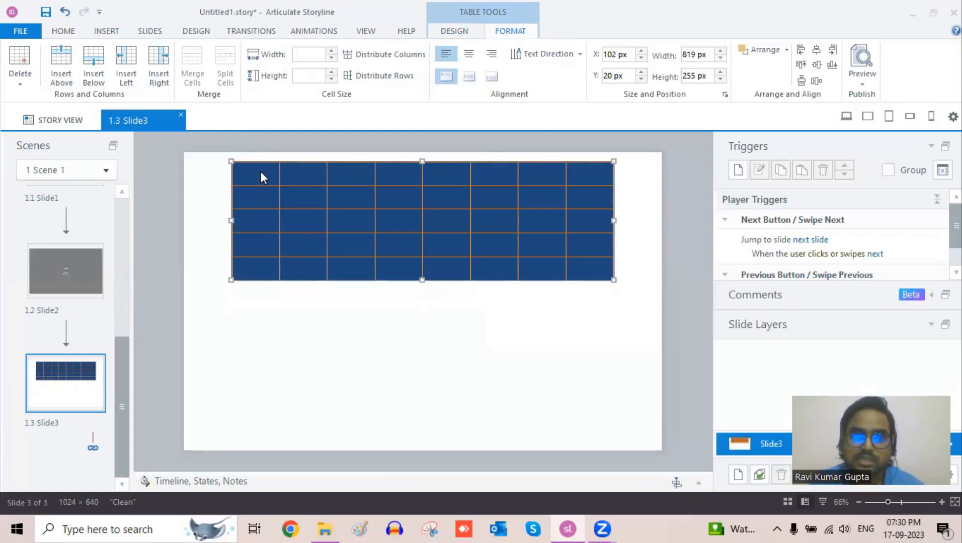
drag(257, 172, 315, 175)
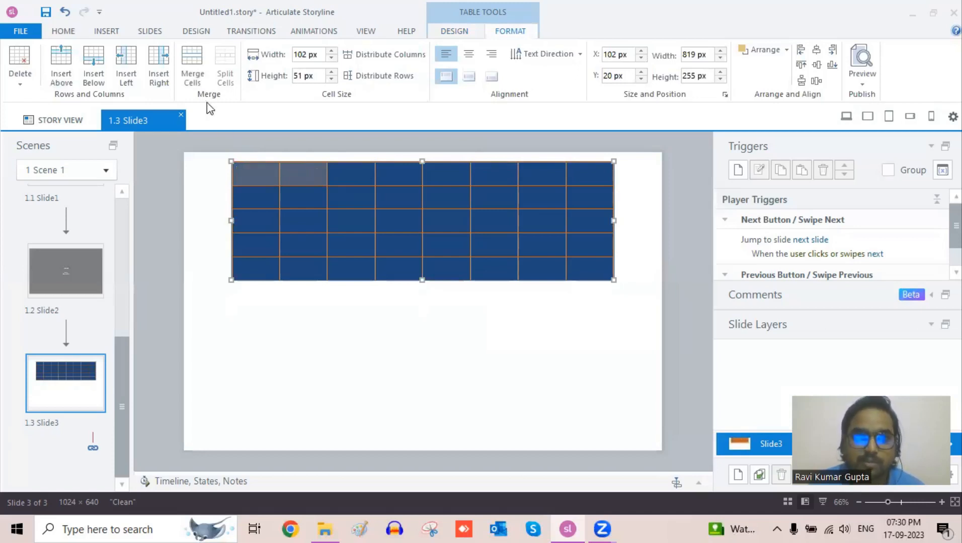
click(189, 67)
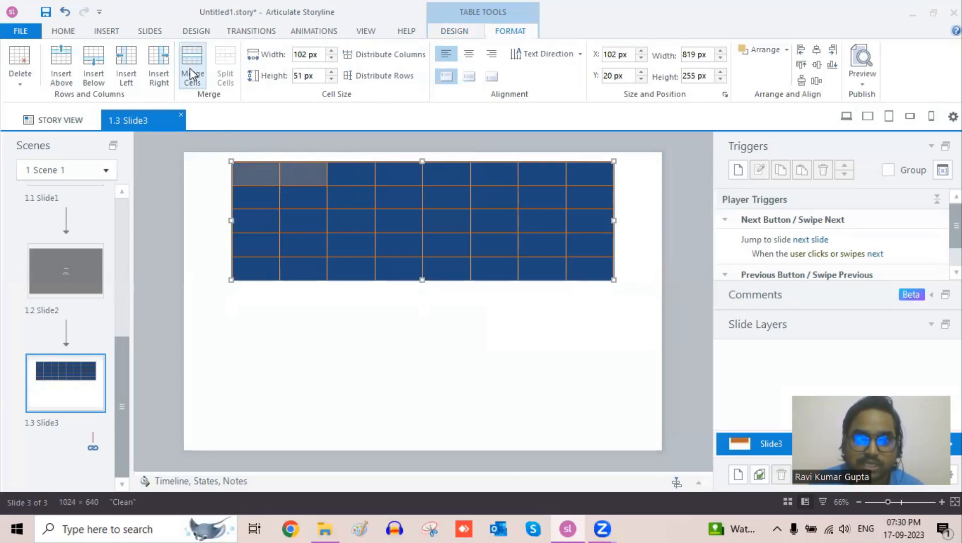
click(292, 171)
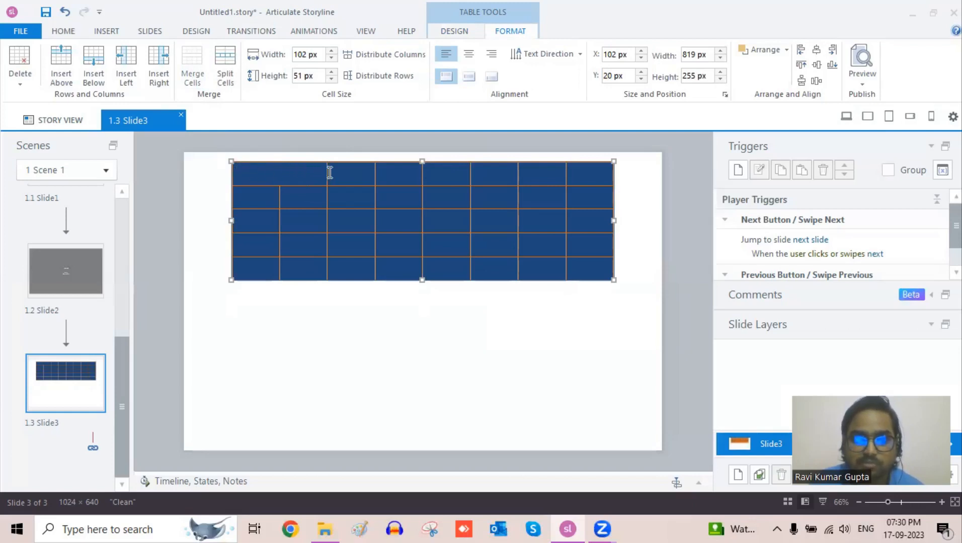
Step: Split the merged cell at the start of the top row back into separate cells
key(ctrl+z)
click(247, 174)
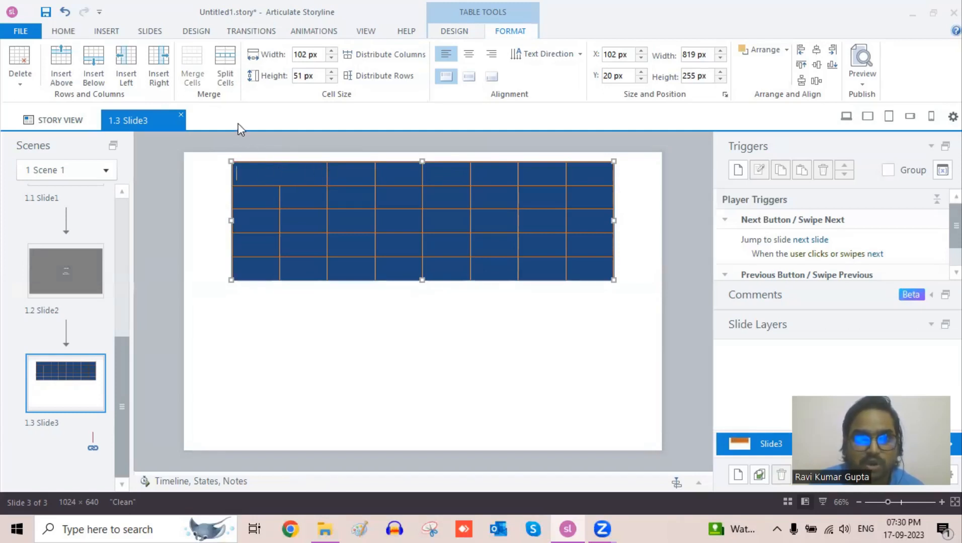
click(223, 78)
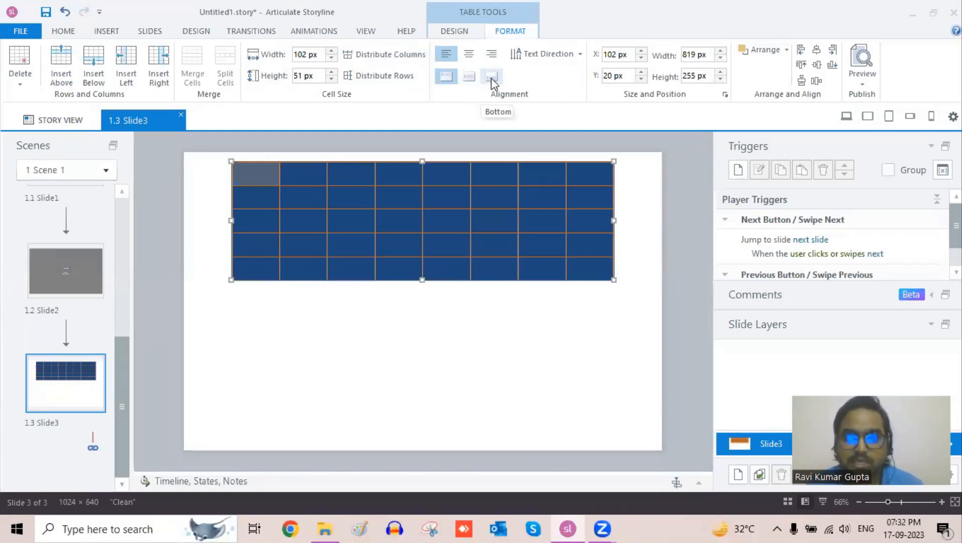
Step: Enlarge the table to about 873 × 542 px and enter "ab" in its first cell
click(447, 77)
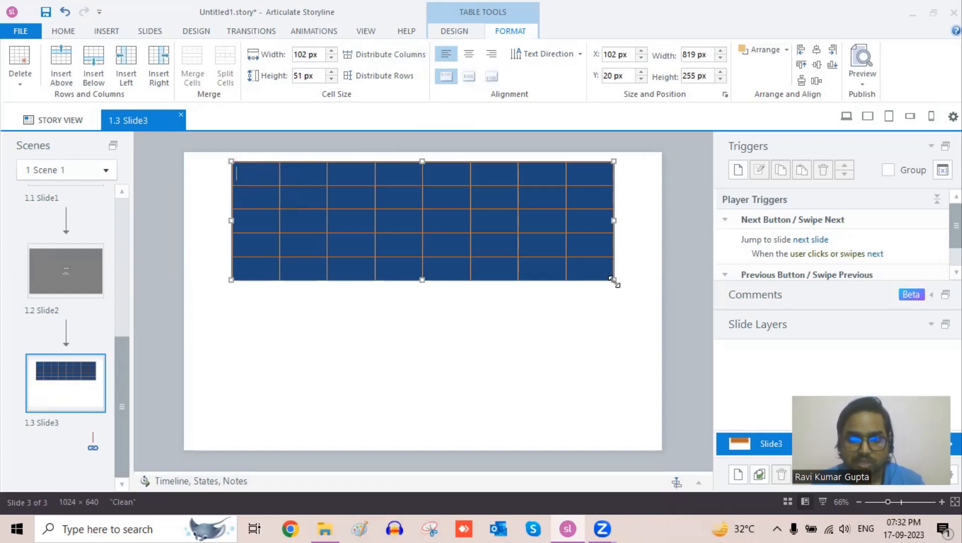
drag(612, 280, 639, 415)
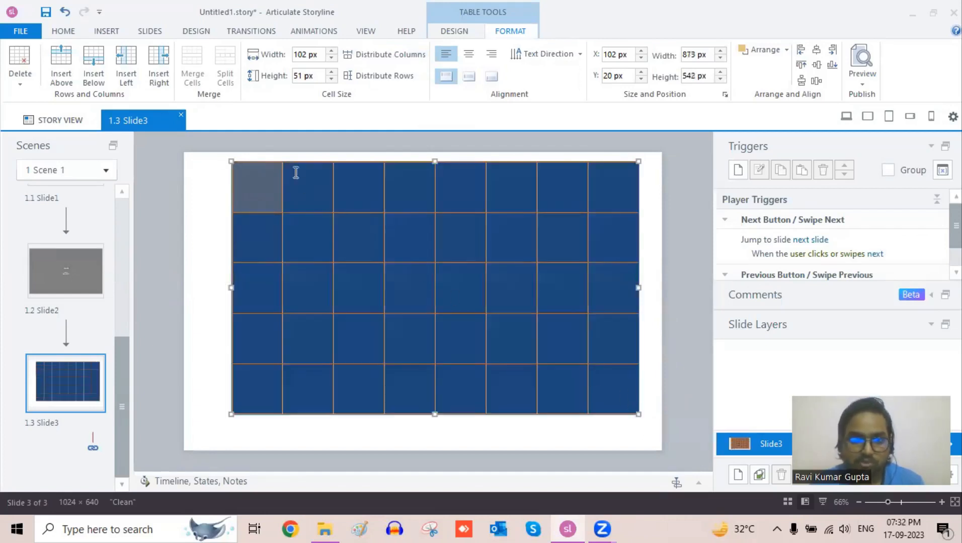
click(255, 194)
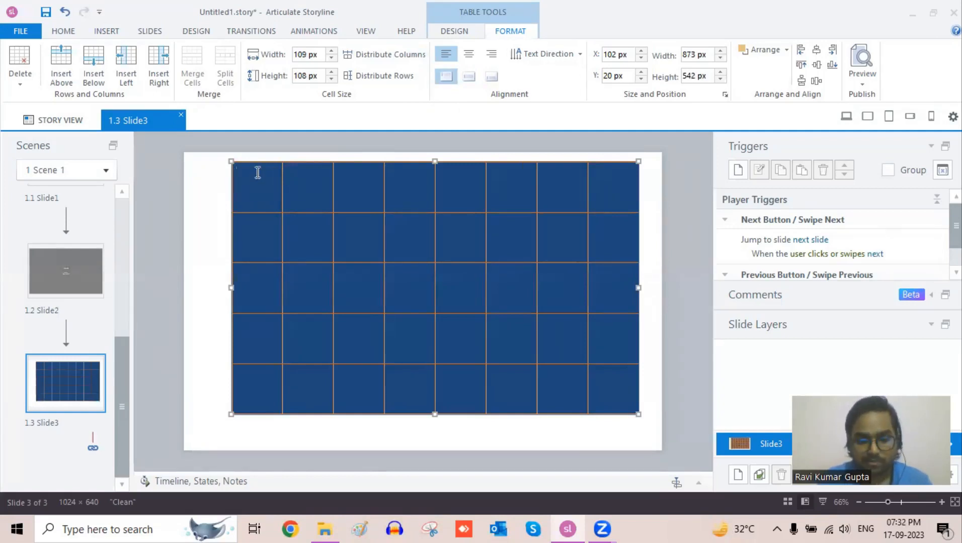
text(ab)
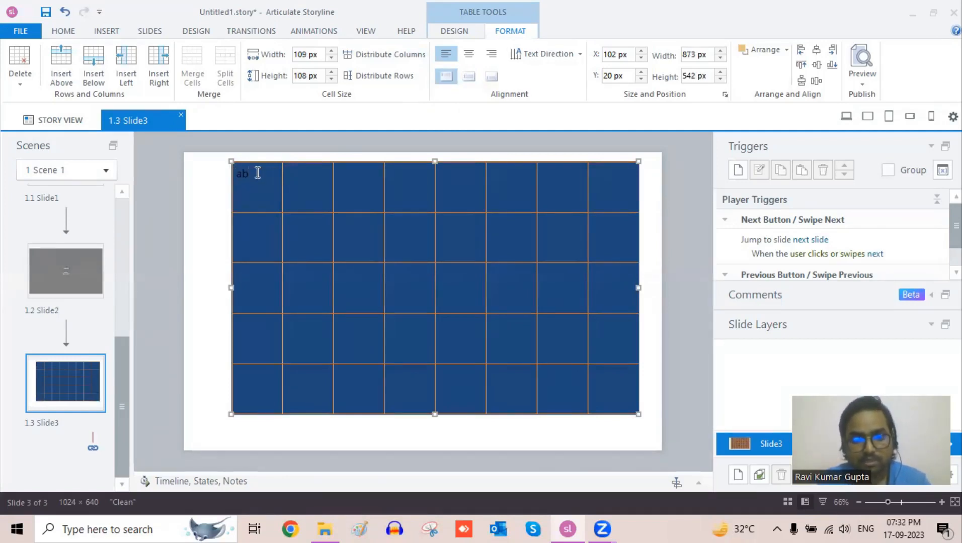
Step: Complete the first cell's text as "abcd" and align it vertically, first to the middle and finally to the bottom of the cell
text(c)
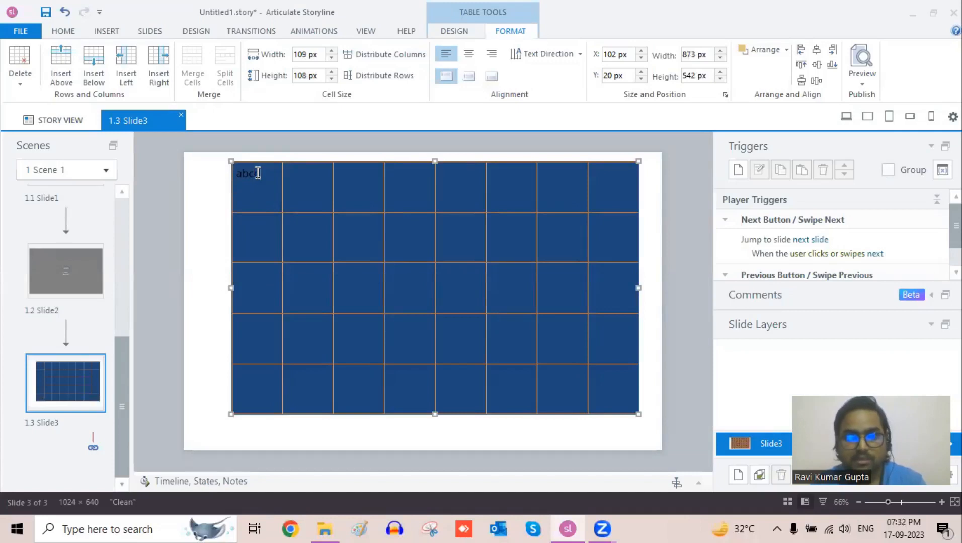
text(d)
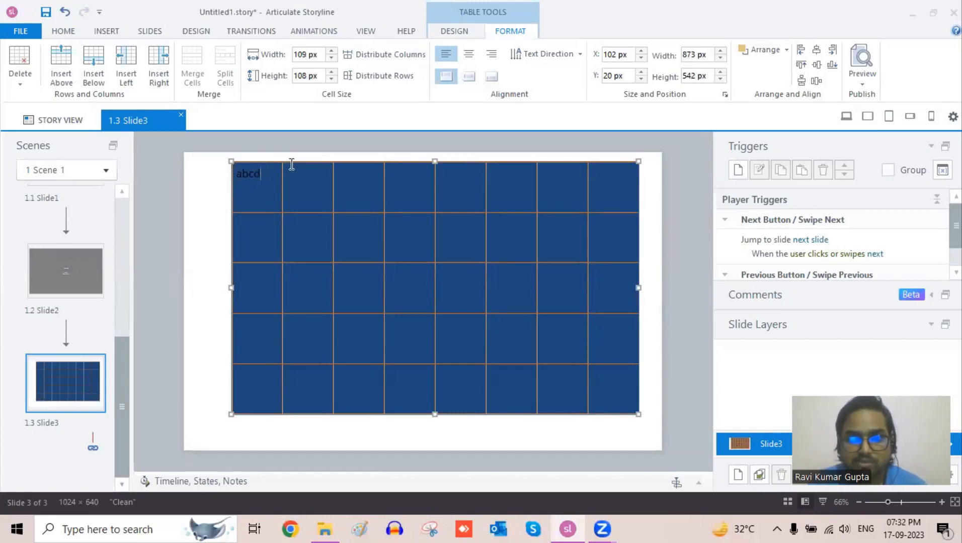
drag(264, 176, 235, 176)
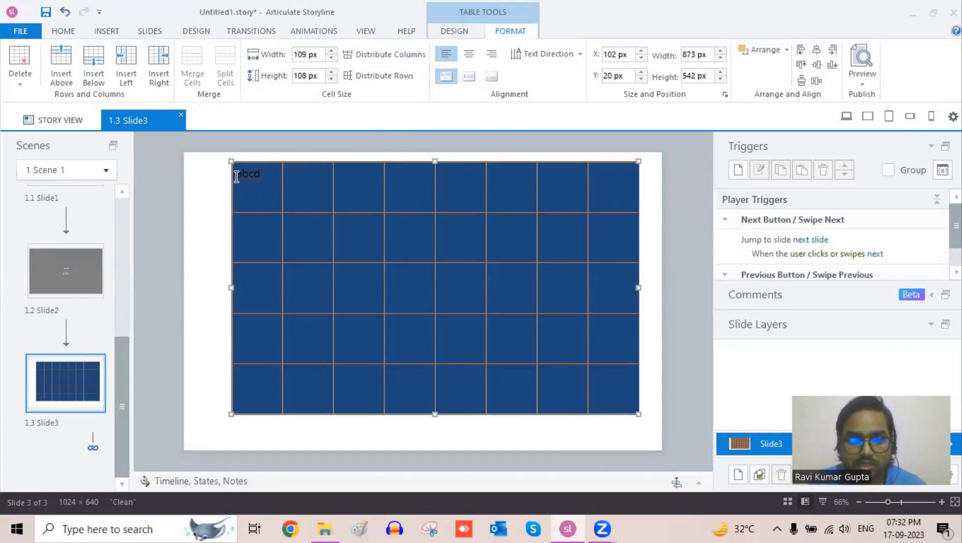
click(469, 76)
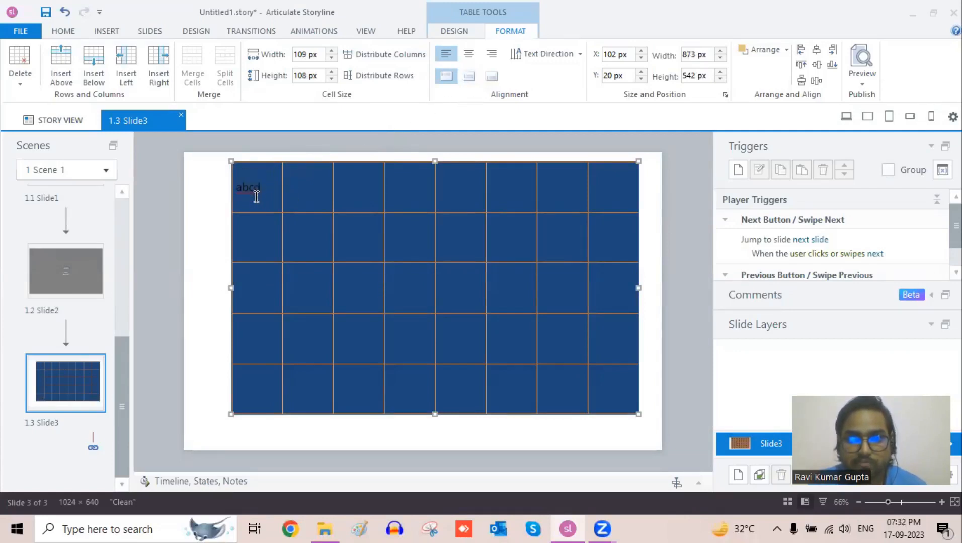
click(493, 78)
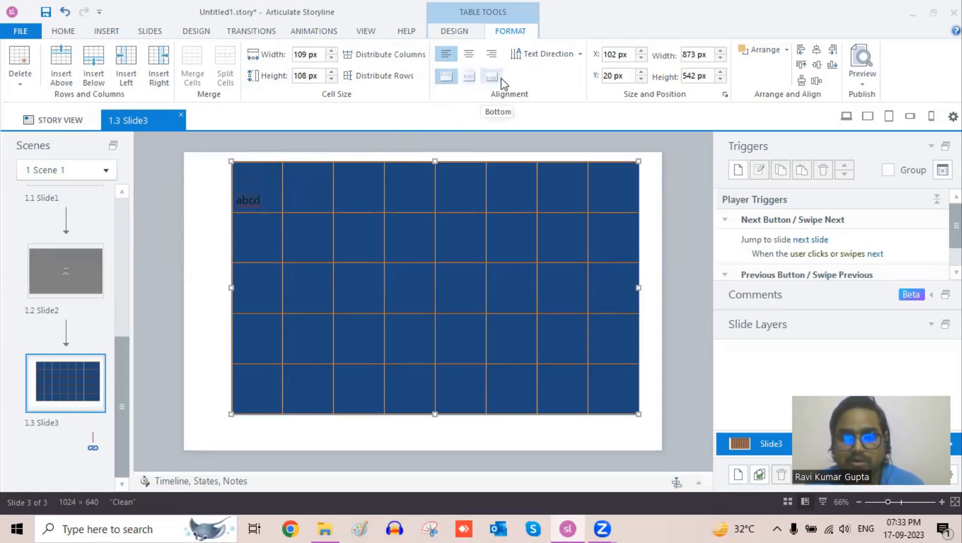
click(579, 54)
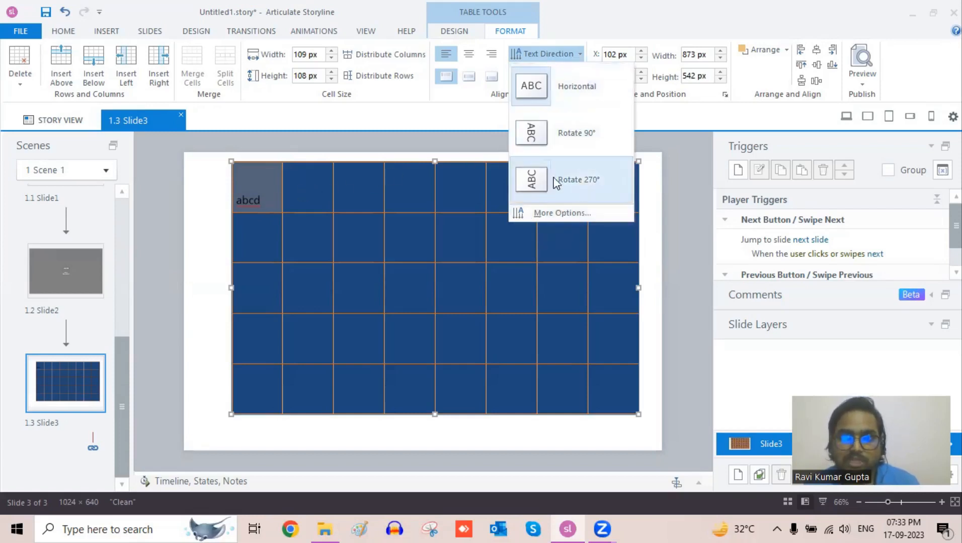
click(595, 11)
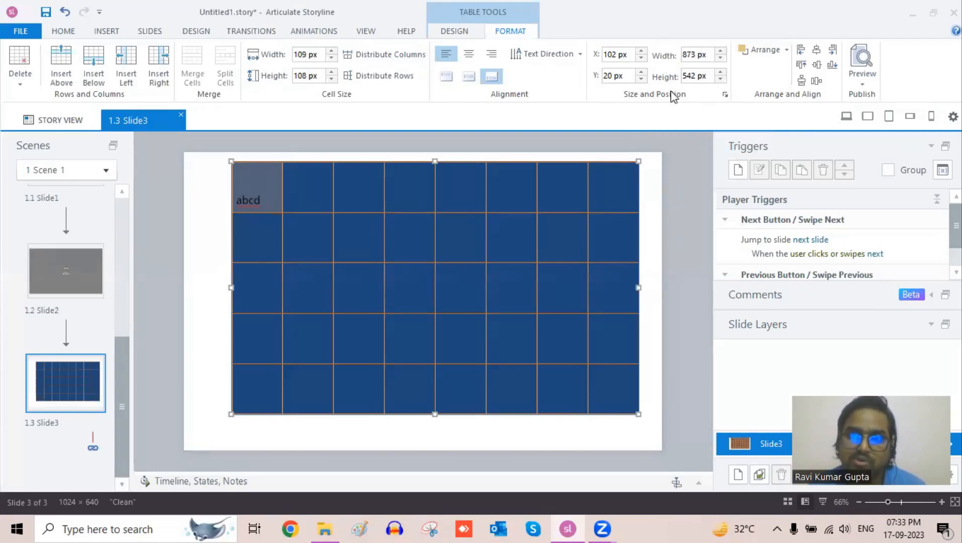
click(776, 51)
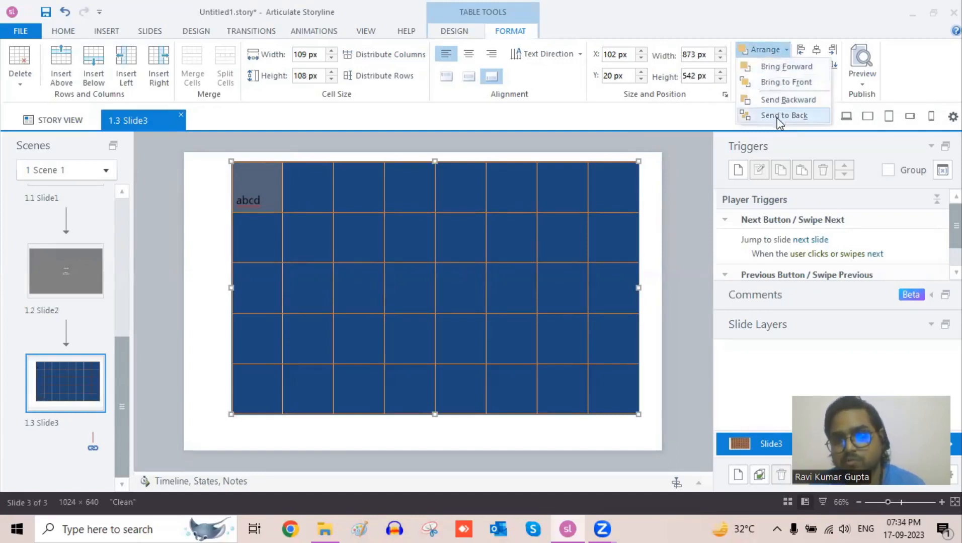
click(779, 14)
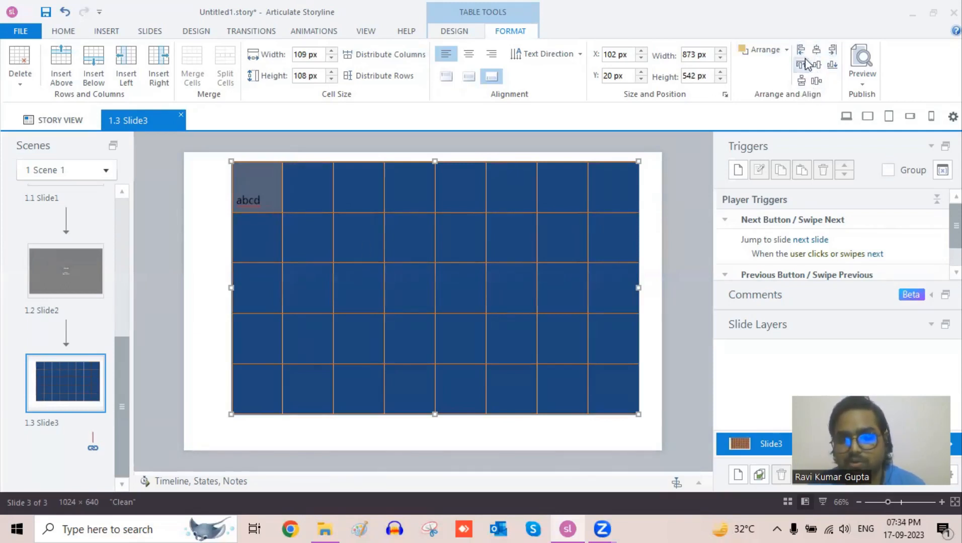
click(767, 46)
click(800, 77)
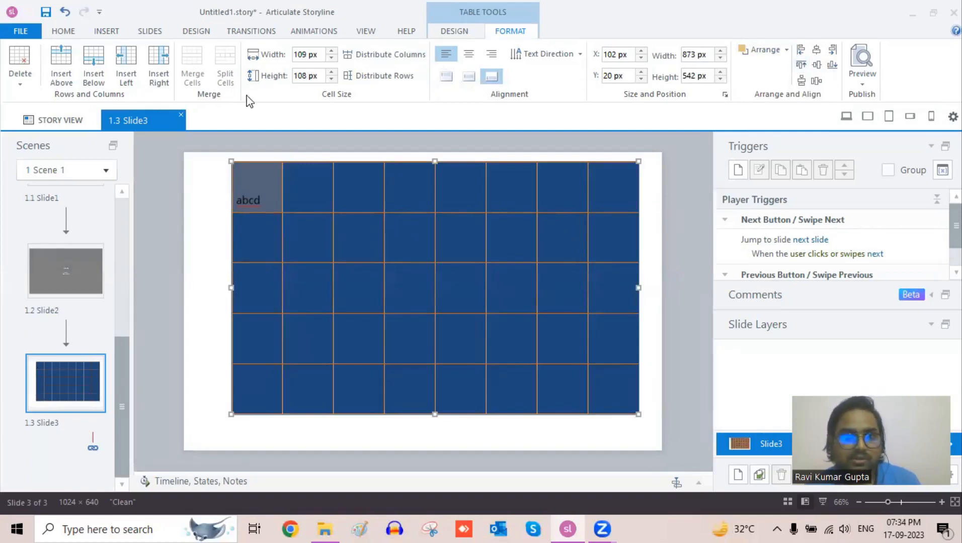
Step: Bring up the commands for inserting slide objects and deselect the table
click(106, 31)
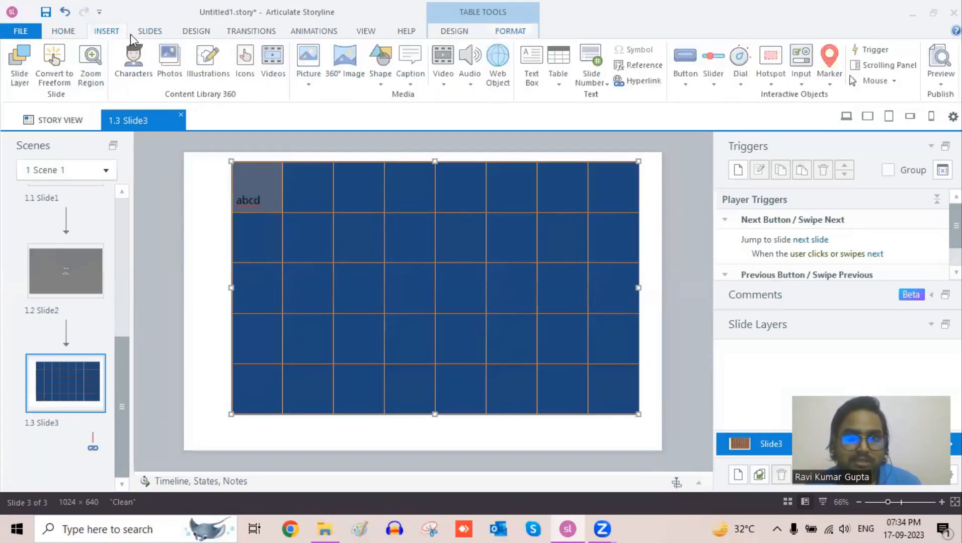
click(588, 106)
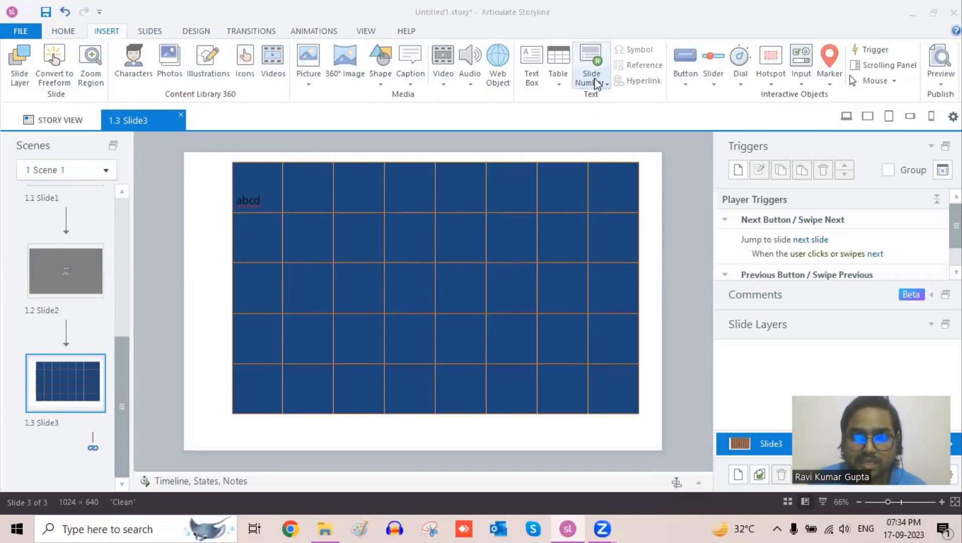